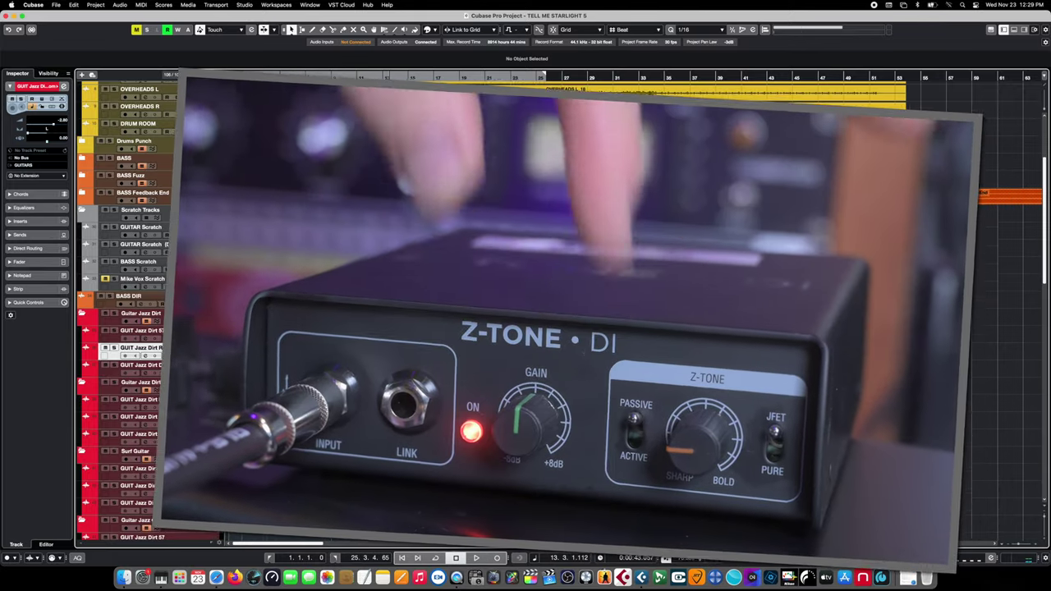
Step: Insert VST Bass Amp on the BASS DIR track and load the Low Ender Rock preset
{"action": "left_click", "coordinate": [128, 295]}
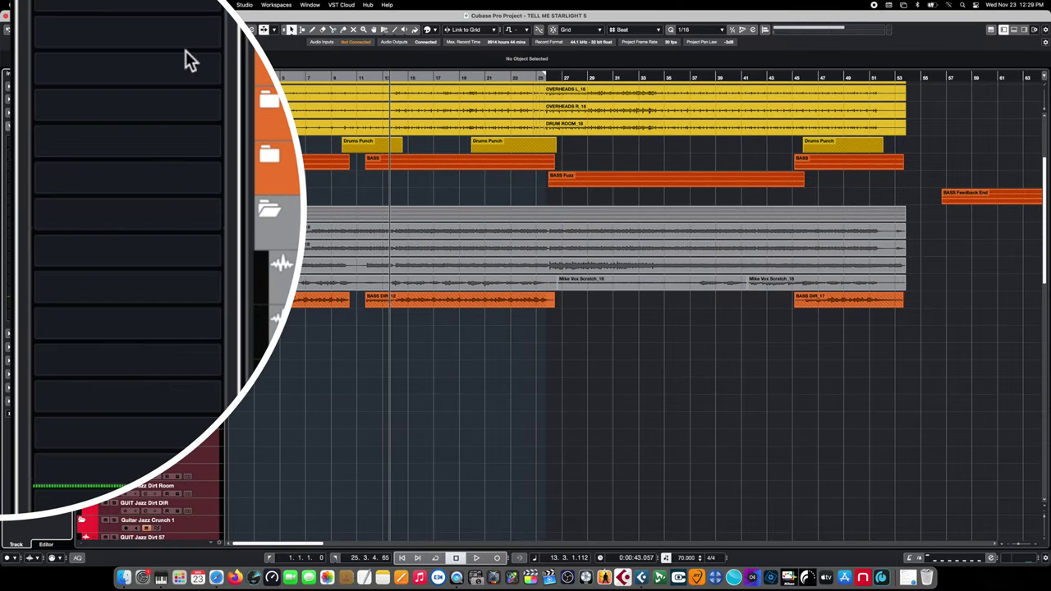
{"action": "left_click", "coordinate": [205, 32]}
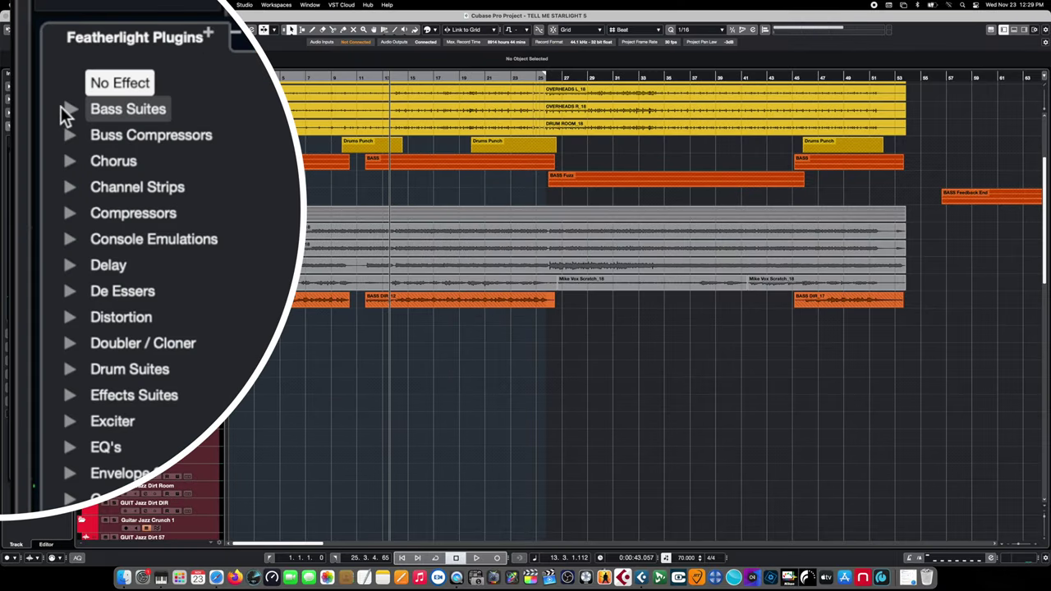
{"action": "left_click", "coordinate": [71, 108]}
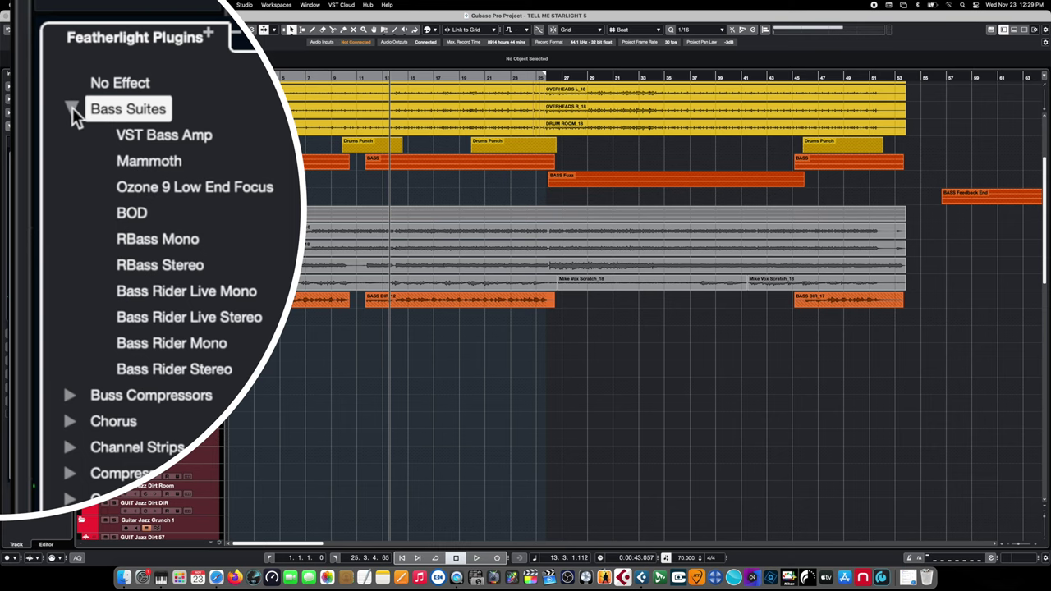
{"action": "left_click", "coordinate": [191, 137]}
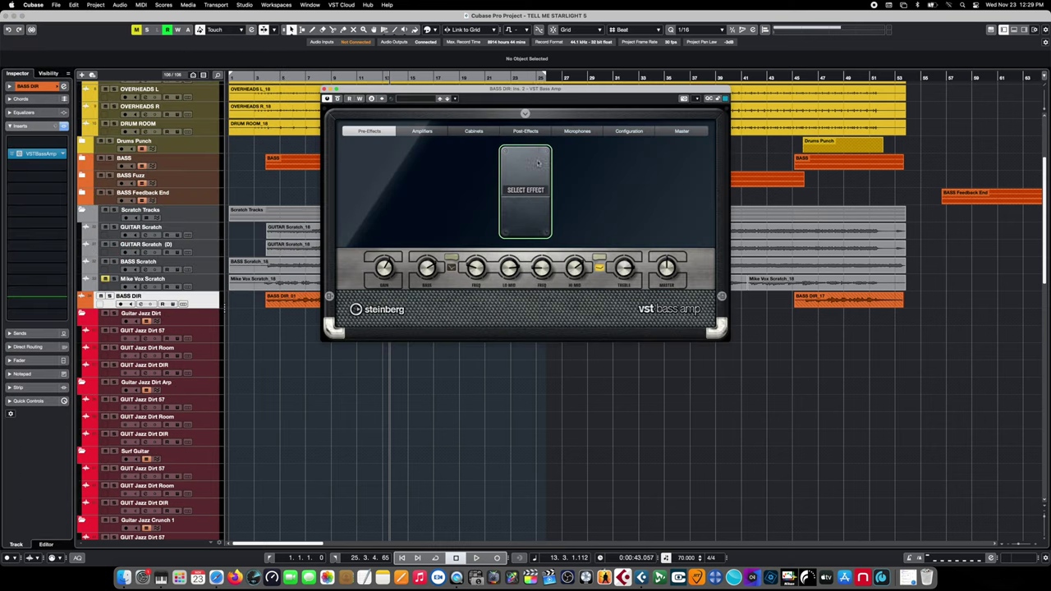
{"action": "left_click", "coordinate": [484, 117]}
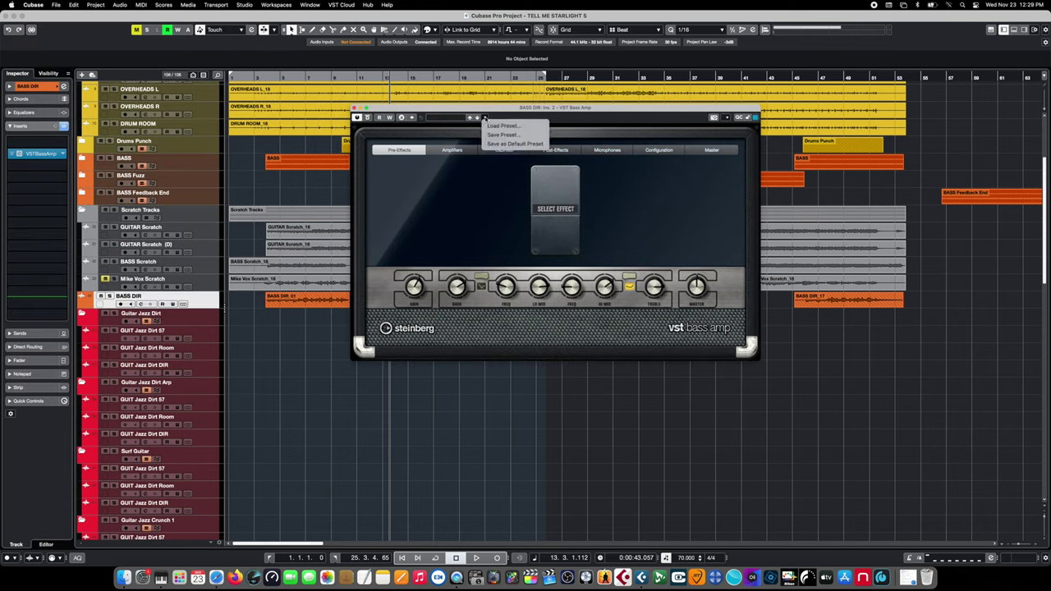
{"action": "left_click", "coordinate": [502, 126]}
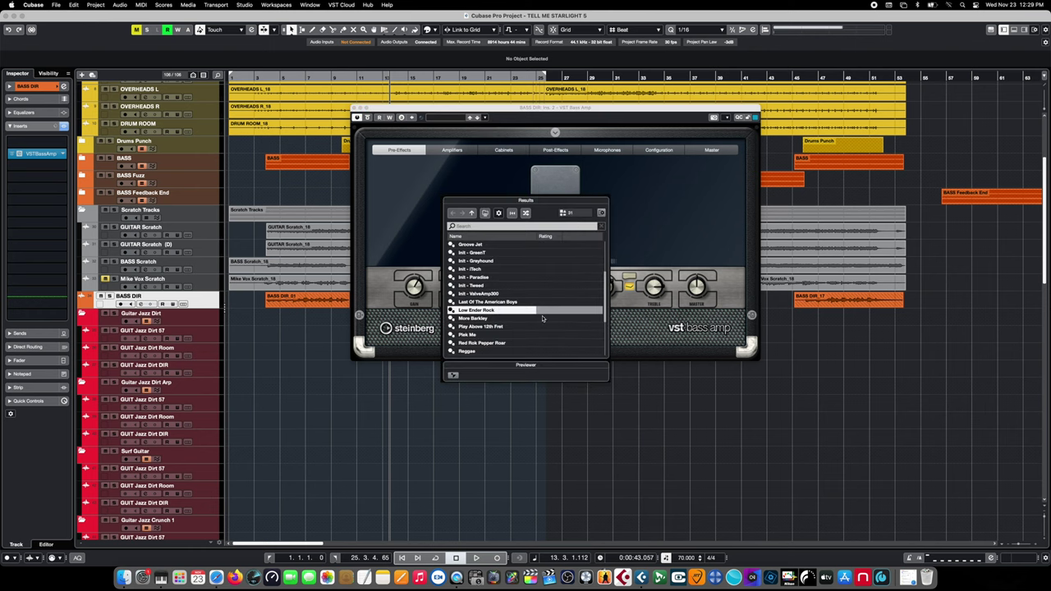
{"action": "double_click", "coordinate": [493, 310]}
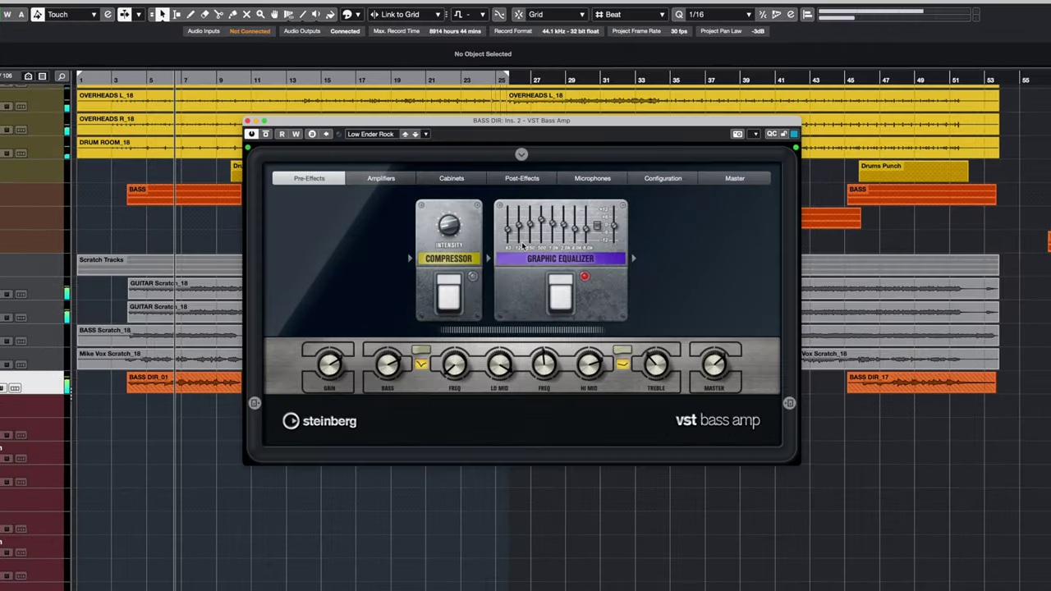
Step: Browse the amp, cabinet, microphone and signal-chain tabs, then return to Pre-Effects
{"action": "left_click", "coordinate": [381, 178]}
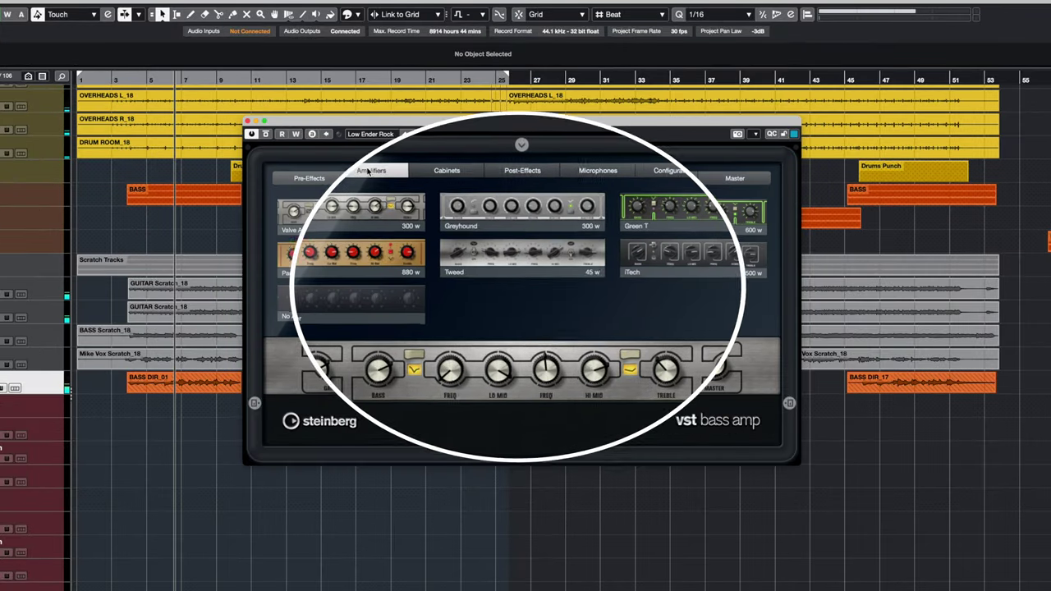
{"action": "left_click", "coordinate": [408, 115]}
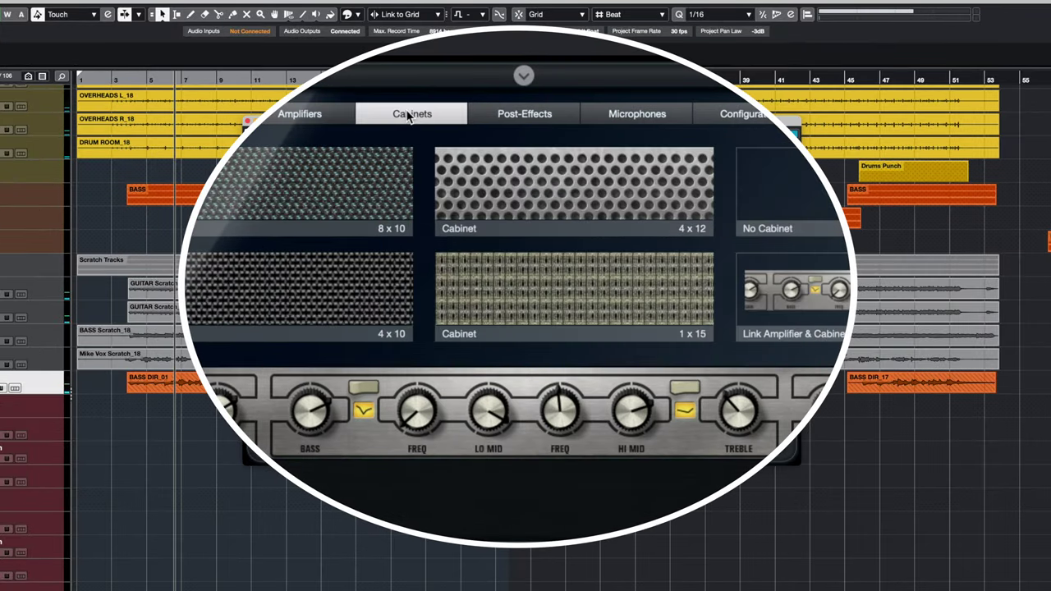
{"action": "left_click", "coordinate": [638, 120]}
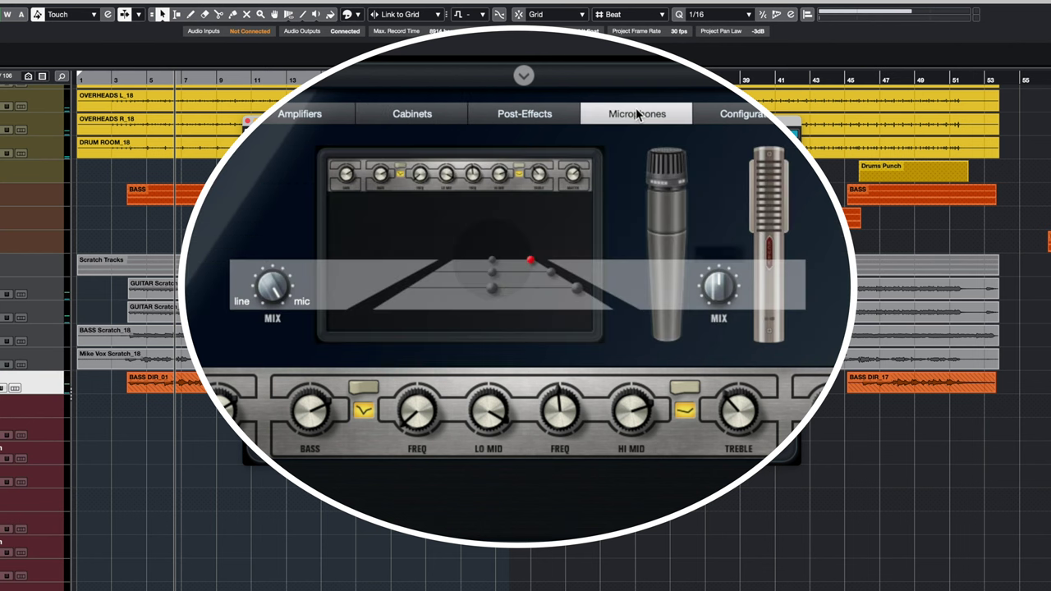
{"action": "left_click", "coordinate": [762, 122]}
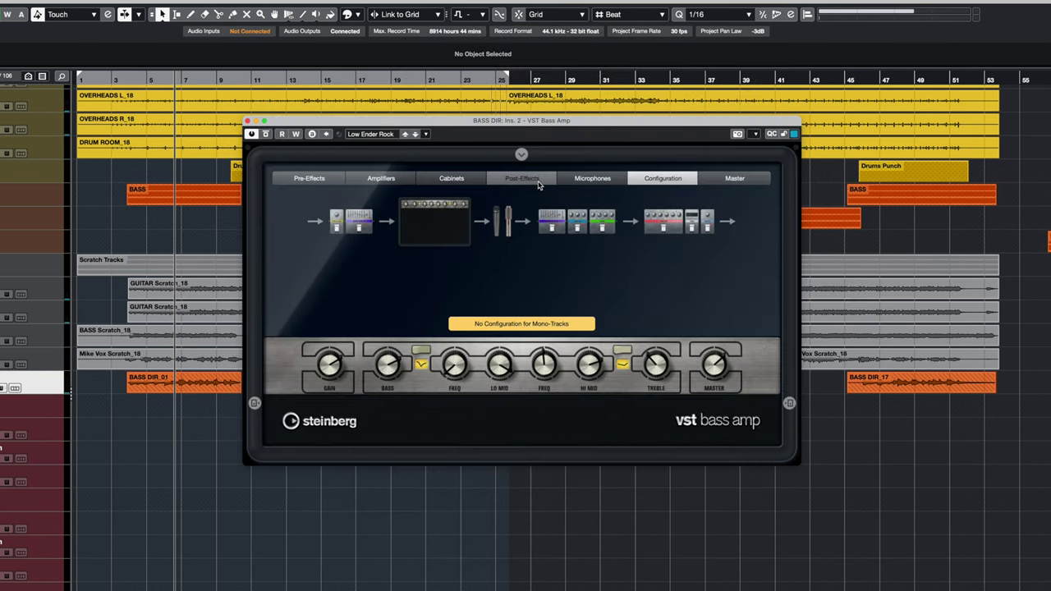
{"action": "left_click", "coordinate": [317, 186]}
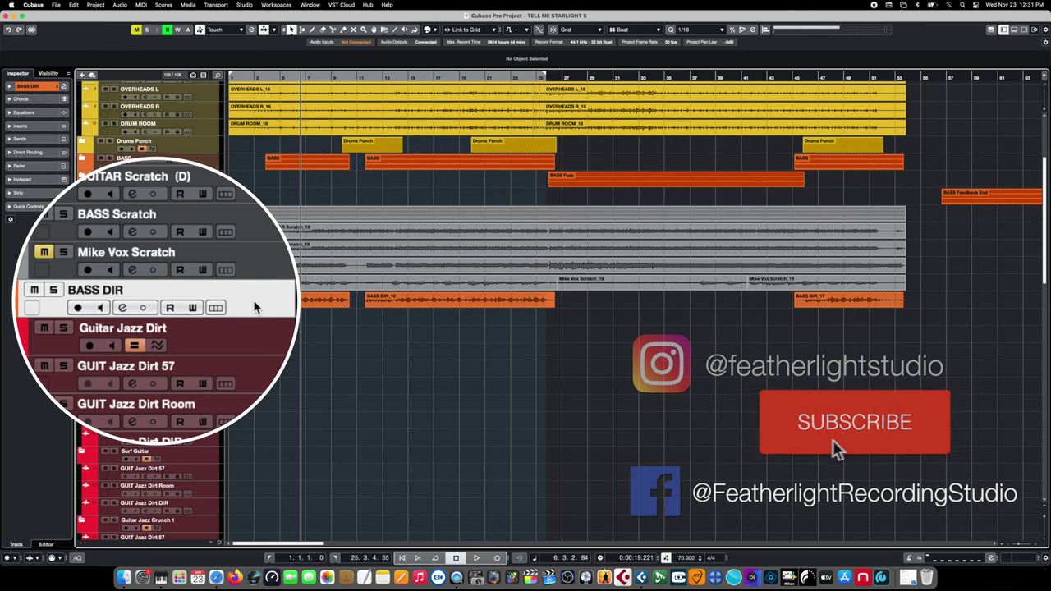
Step: Bring up the BASS DIR track's context menu
{"action": "right_click", "coordinate": [205, 302]}
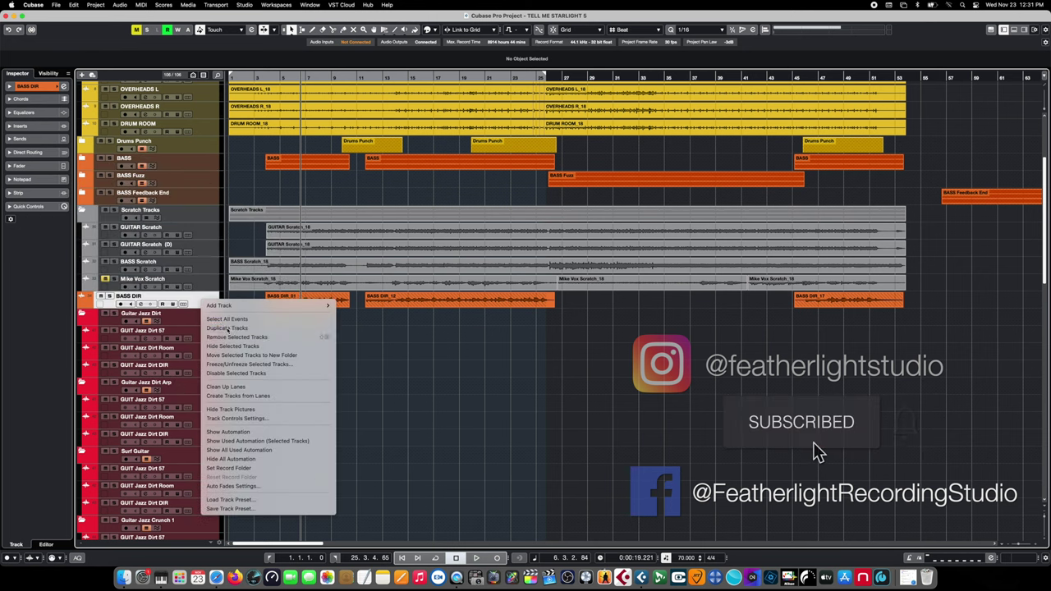
Step: Duplicate the BASS DIR track and start adding a new audio track
{"action": "left_click", "coordinate": [320, 328]}
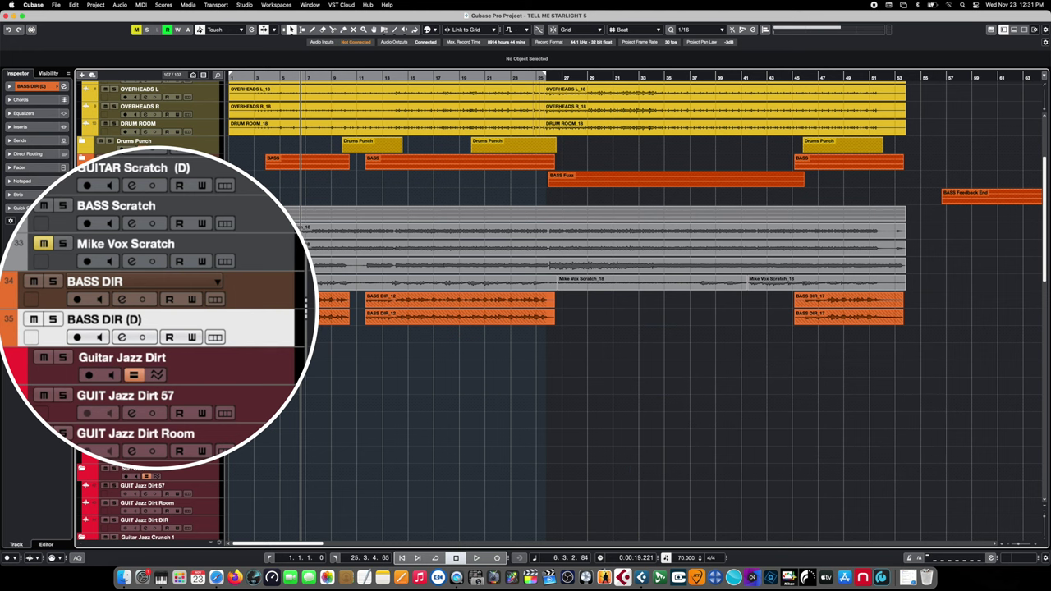
{"action": "right_click", "coordinate": [207, 320]}
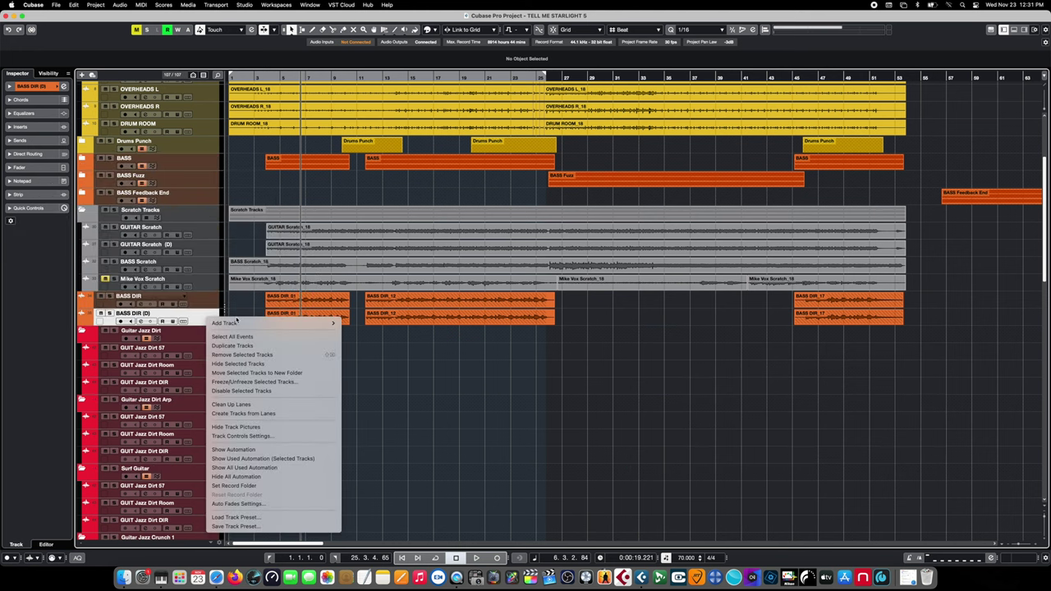
{"action": "mouse_move", "coordinate": [235, 324]}
{"action": "left_click", "coordinate": [362, 323]}
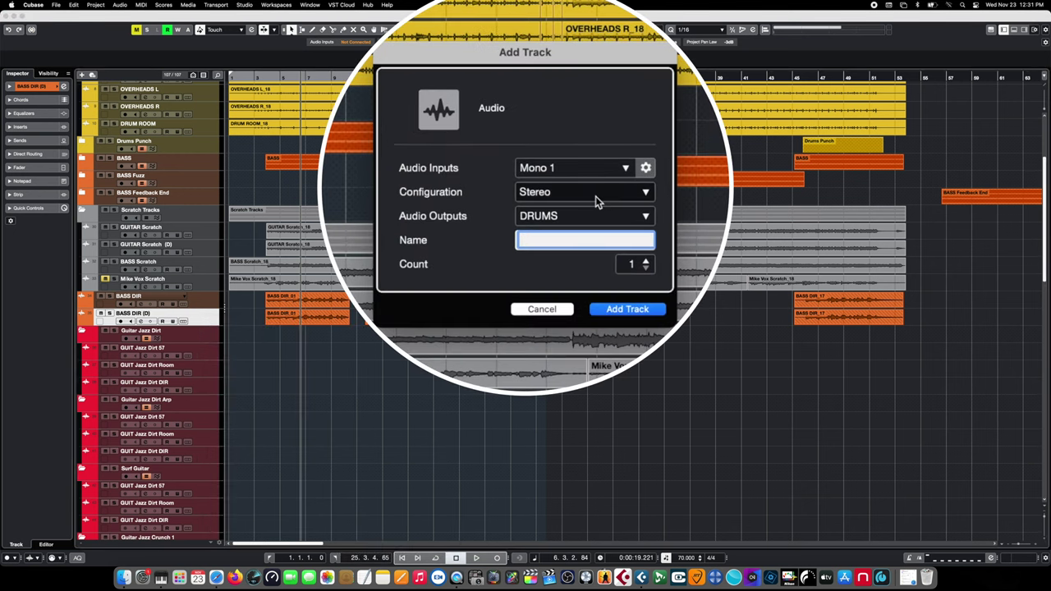
Step: Create the new audio track as Stereo, named 'Bass Direct Top'
{"action": "left_click", "coordinate": [646, 193]}
{"action": "left_click", "coordinate": [547, 188]}
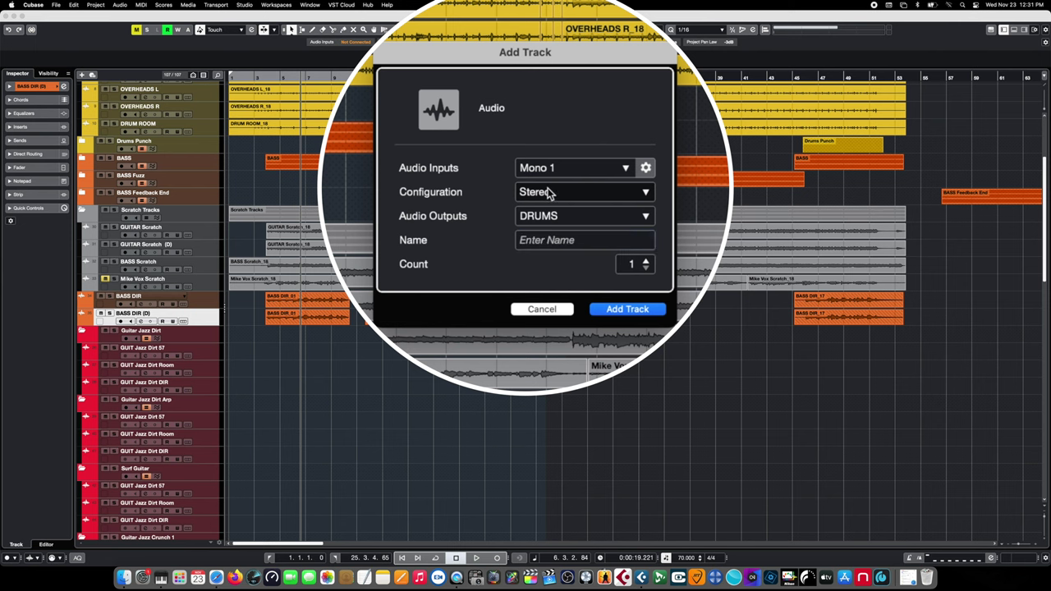
{"action": "left_click", "coordinate": [569, 241]}
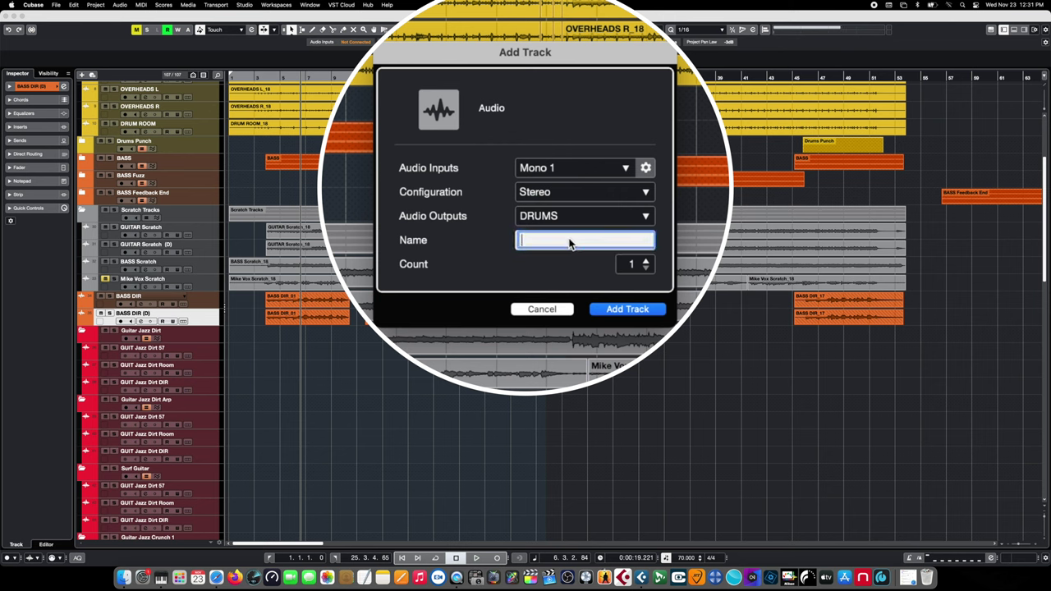
{"action": "type", "text": "Bass Direct Top"}
{"action": "key", "text": "Return"}
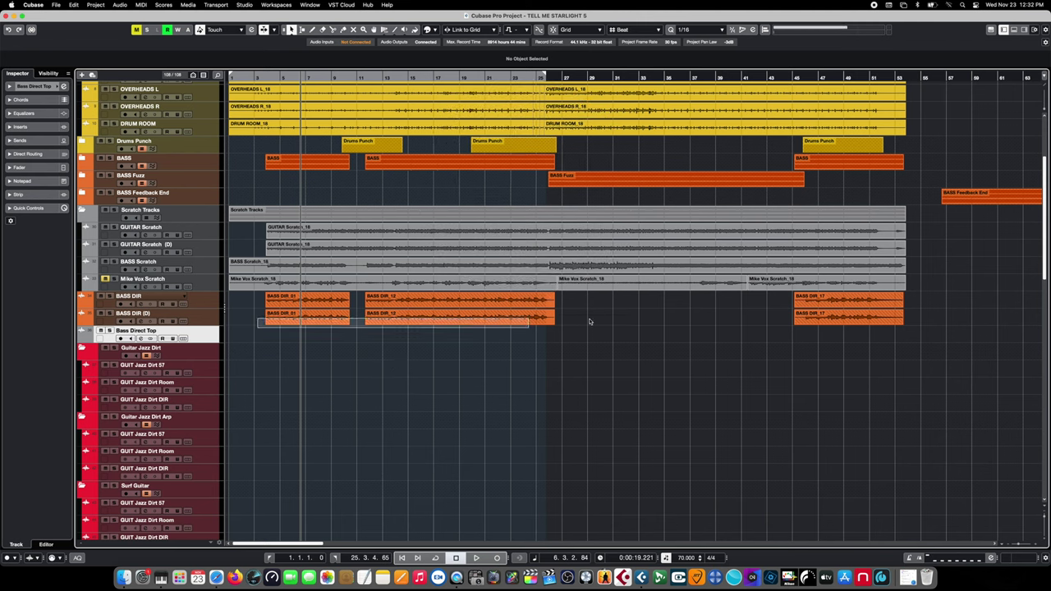
Step: Drag the BASS DIR_01, _12 and _17 events from BASS DIR (D) onto stereo Bass Direct Top
{"action": "left_click_drag", "start_coordinate": [589, 321], "coordinate": [854, 304]}
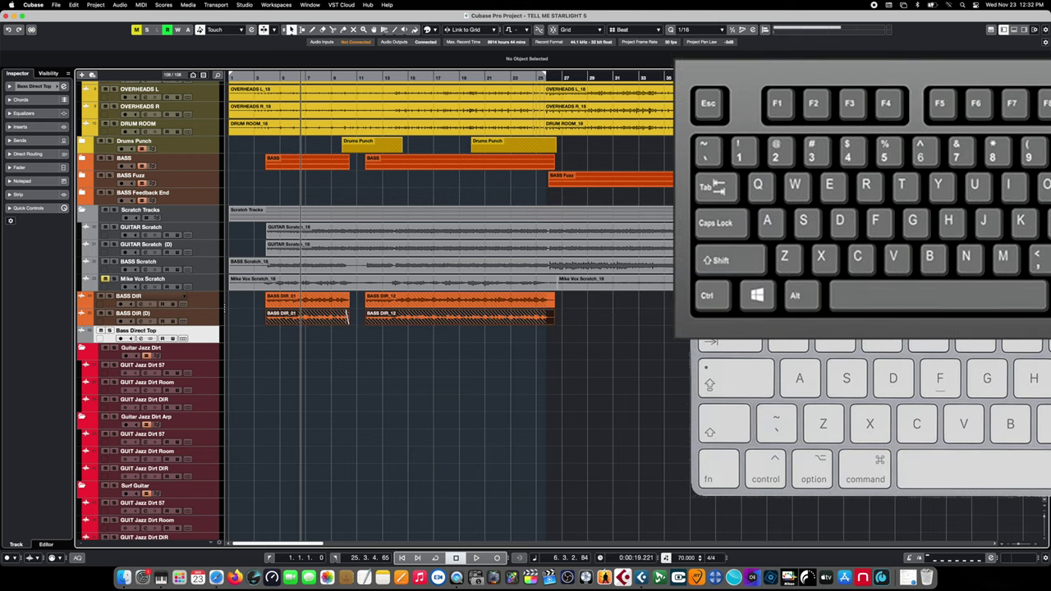
{"action": "left_click", "coordinate": [347, 317]}
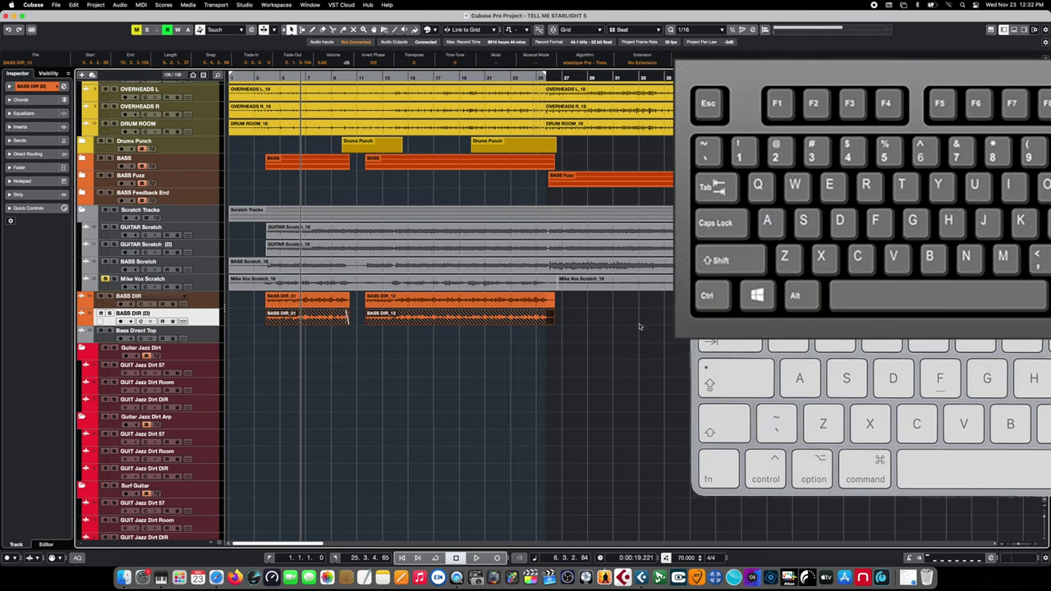
{"action": "left_click", "coordinate": [400, 323]}
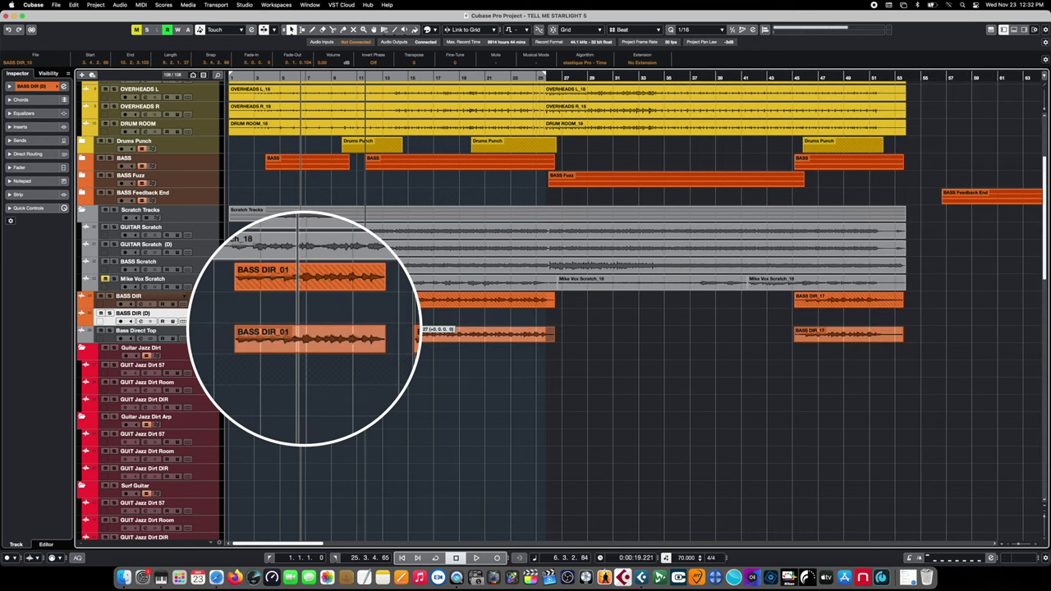
{"action": "left_click_drag", "start_coordinate": [417, 330], "coordinate": [417, 330]}
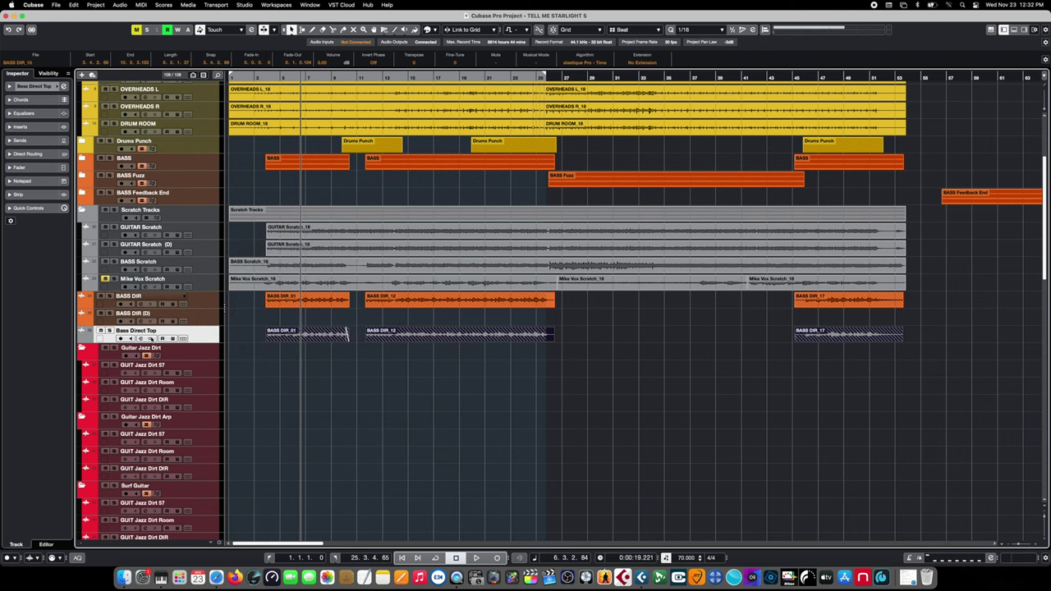
{"action": "left_click_drag", "start_coordinate": [401, 335], "coordinate": [402, 337]}
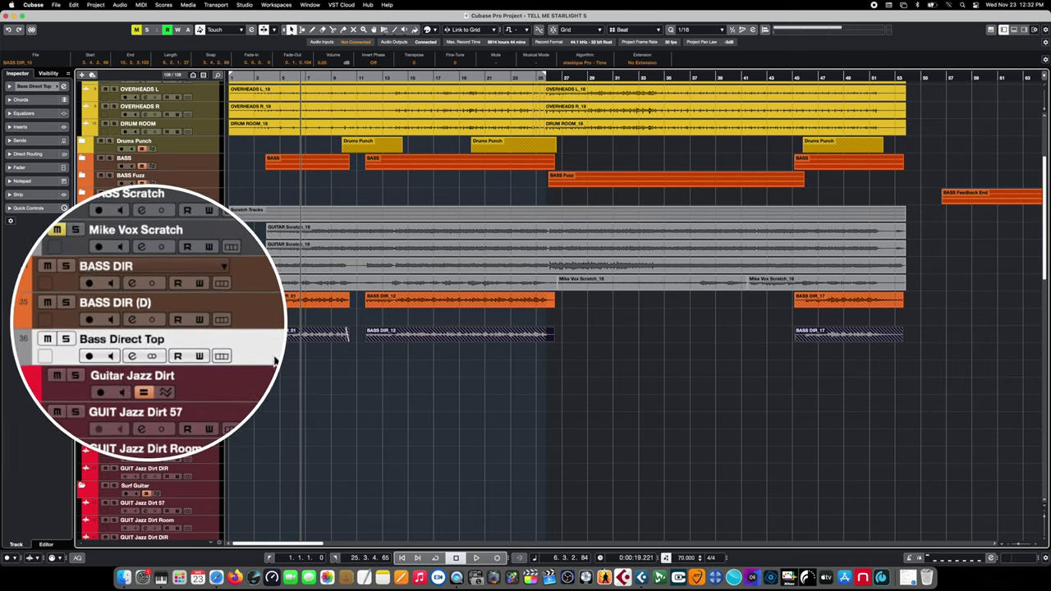
{"action": "left_click", "coordinate": [151, 359]}
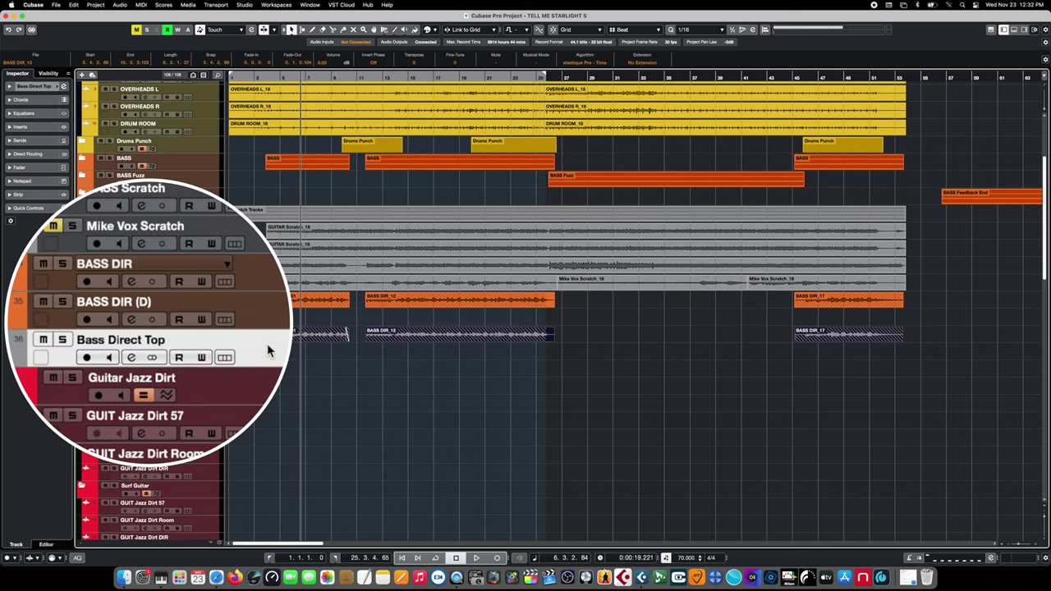
{"action": "left_click", "coordinate": [275, 275]}
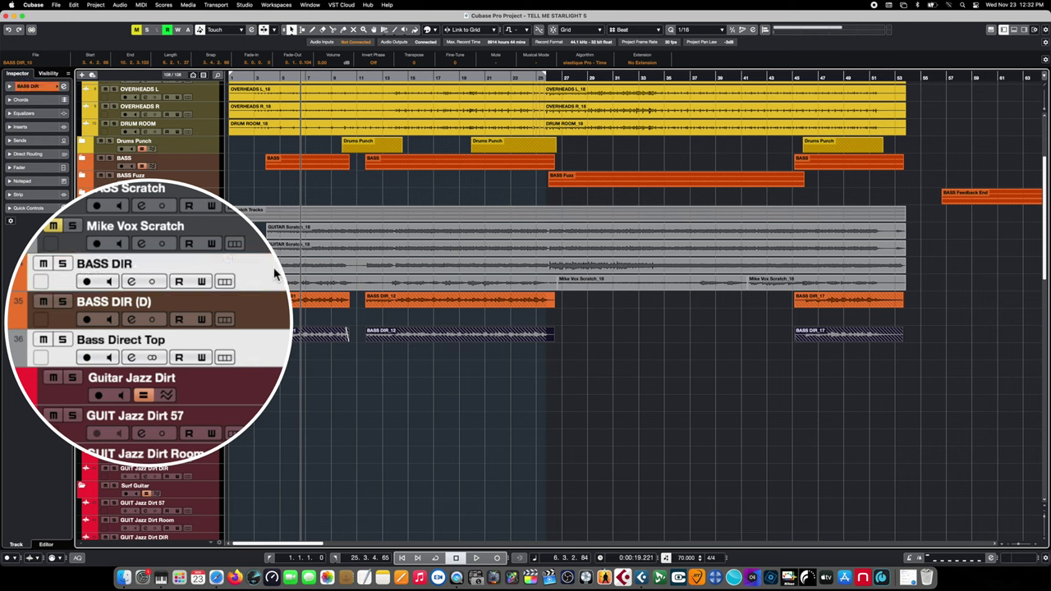
Step: Move BASS DIR and Bass Direct Top into a new folder named 'Bass Direct'
{"action": "right_click", "coordinate": [208, 299]}
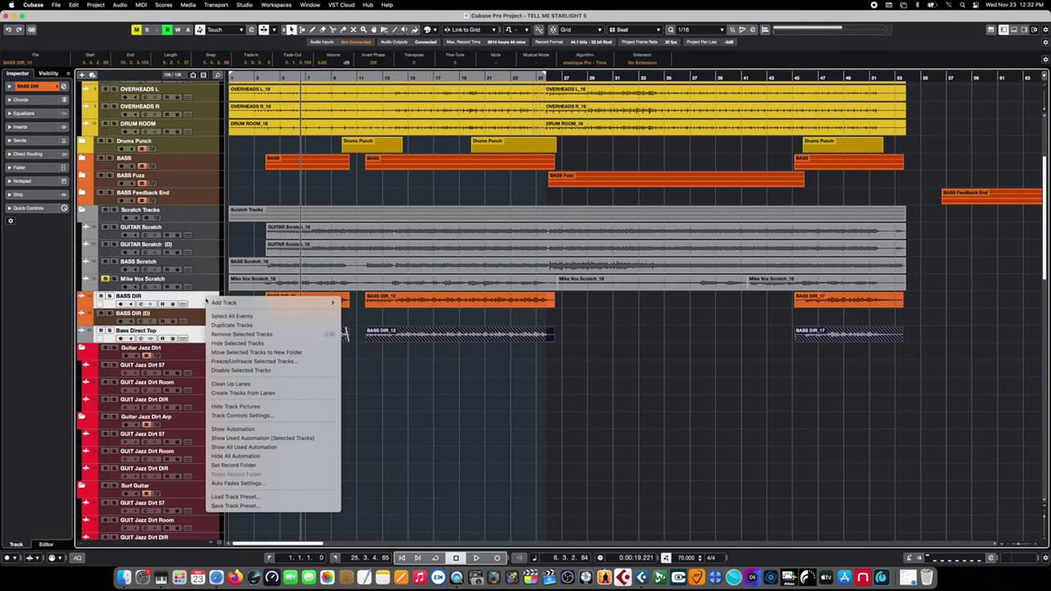
{"action": "left_click", "coordinate": [257, 352]}
{"action": "type", "text": "Bass"}
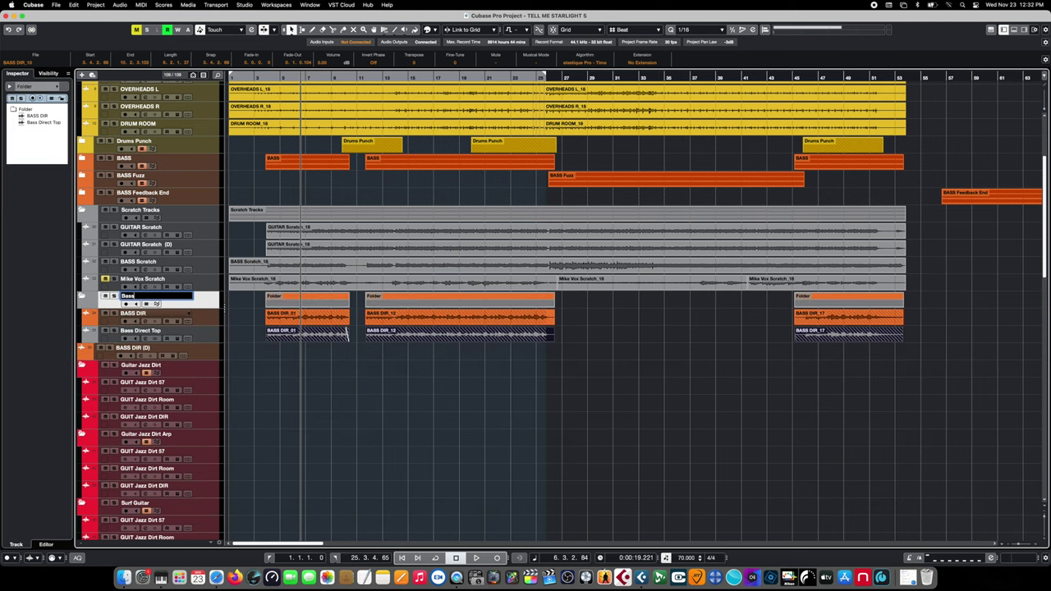
{"action": "type", "text": " Direct"}
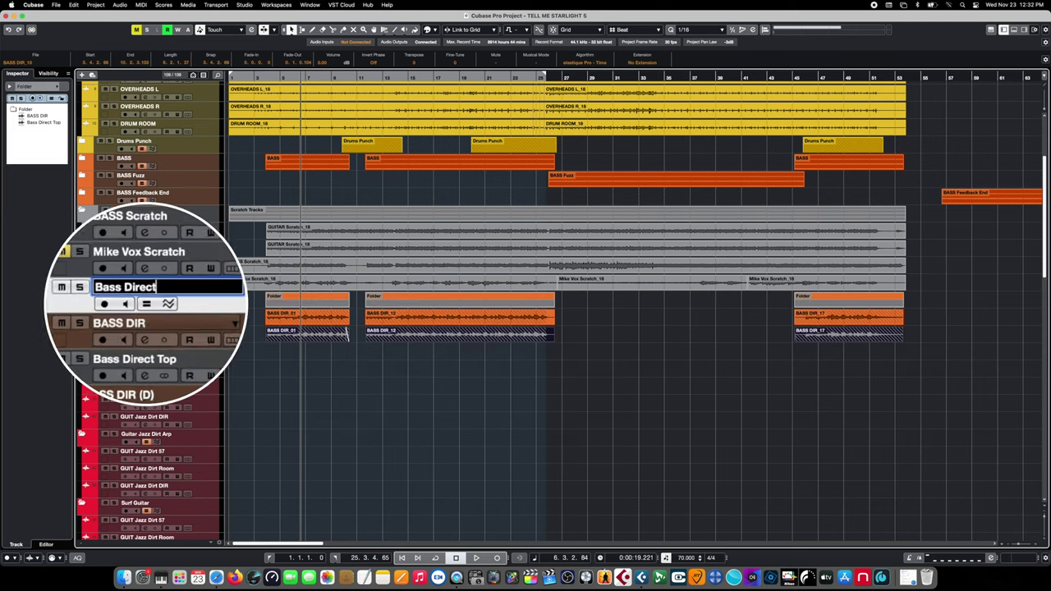
{"action": "key", "text": "Return"}
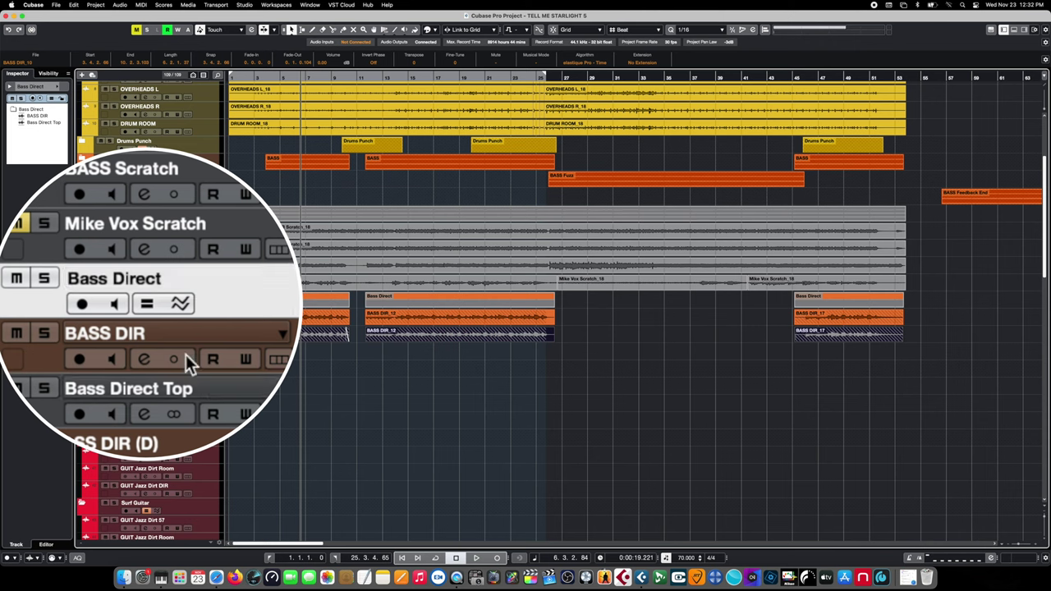
Step: Enable group editing on the Bass Direct folder and test it by nudging the parts
{"action": "left_click", "coordinate": [148, 300]}
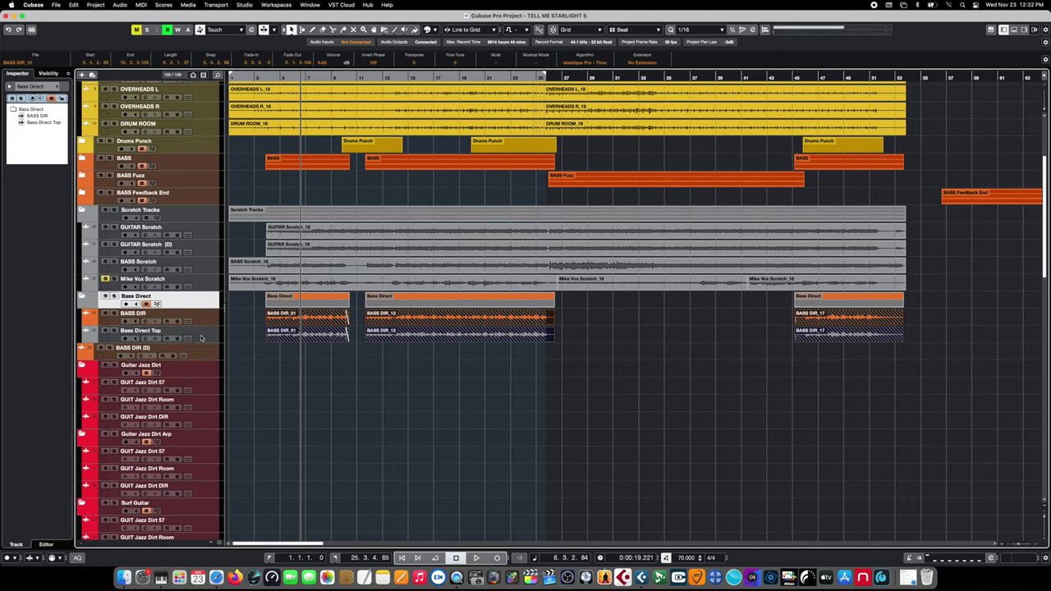
{"action": "left_click_drag", "start_coordinate": [317, 336], "coordinate": [311, 337]}
{"action": "left_click", "coordinate": [345, 380]}
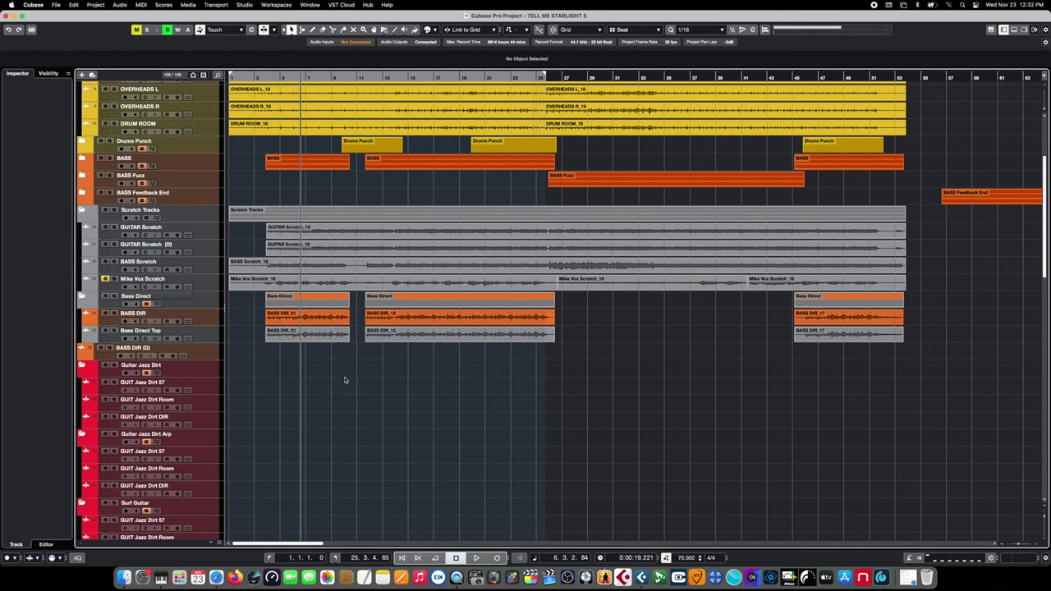
Step: Cut the grouped BASS DIR_01 parts on both tracks at about bar 6 and again further right
{"action": "key", "text": "h"}
{"action": "key", "text": "h"}
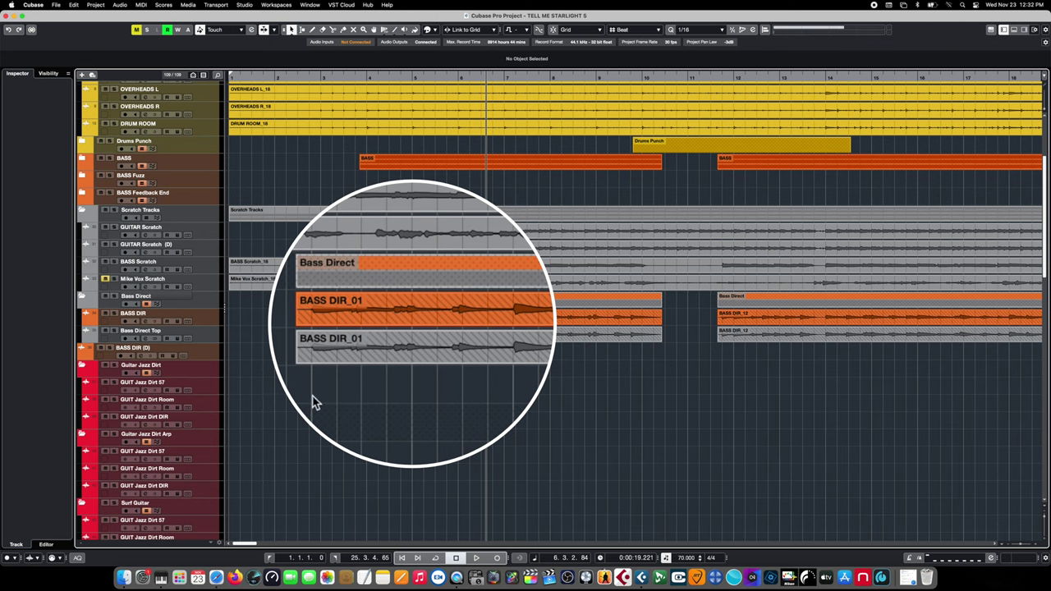
{"action": "left_click", "coordinate": [414, 350]}
{"action": "left_click", "coordinate": [418, 319]}
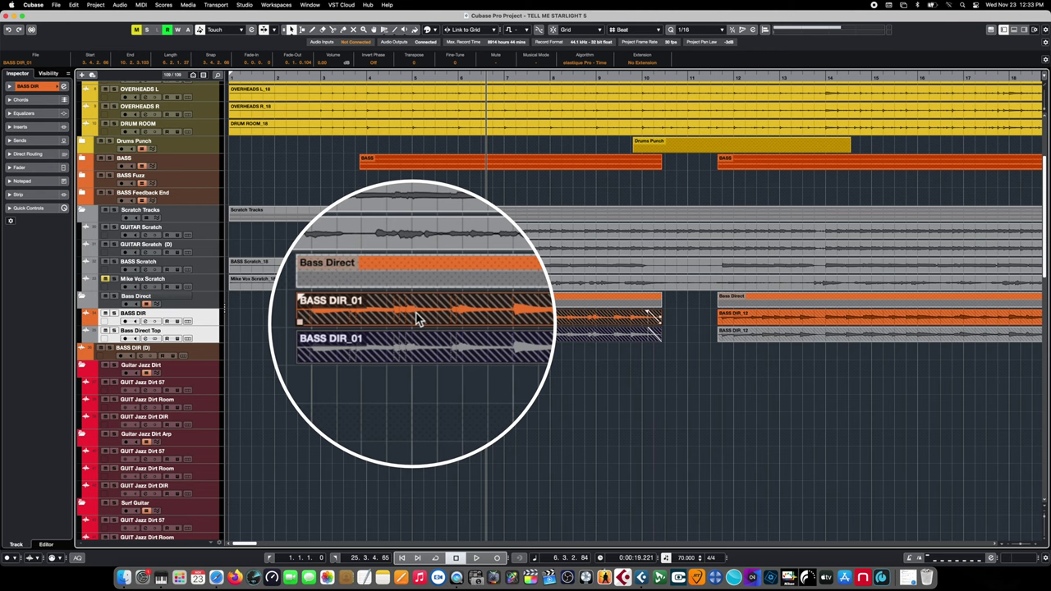
{"action": "right_click", "coordinate": [415, 367]}
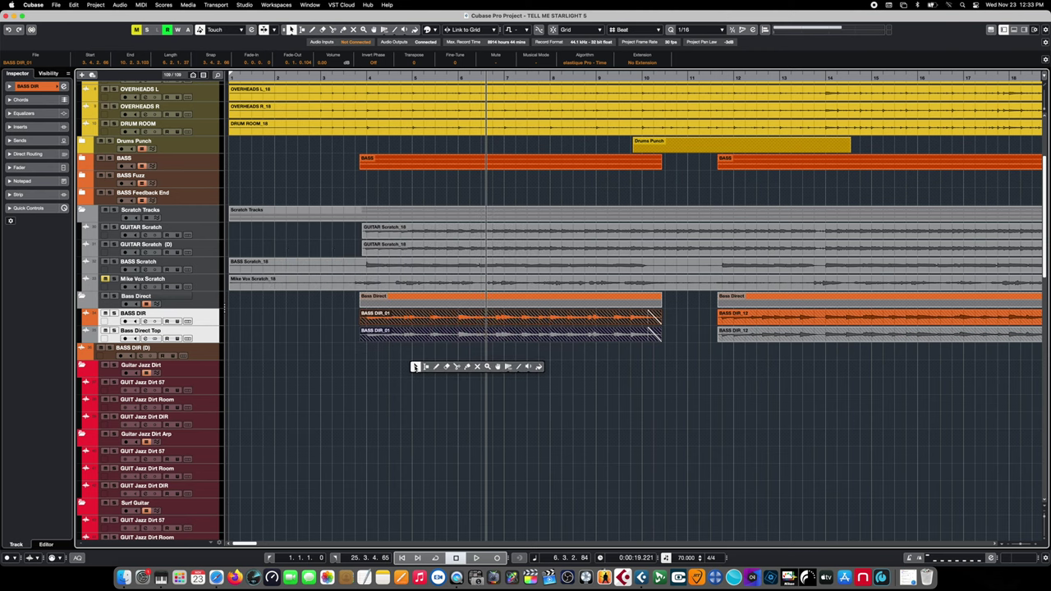
{"action": "left_click", "coordinate": [456, 367]}
{"action": "left_click", "coordinate": [457, 338]}
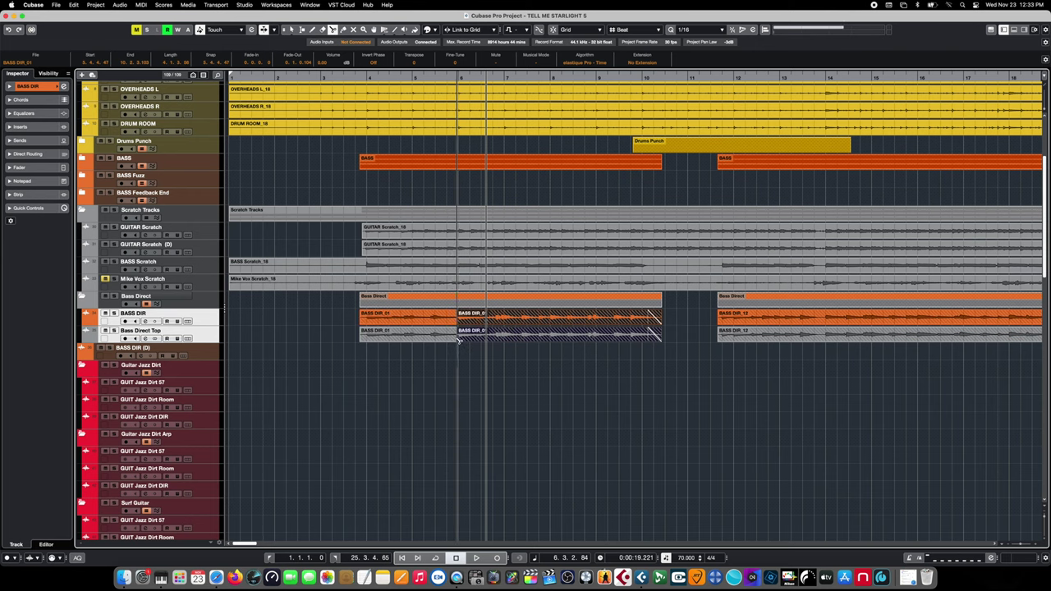
{"action": "left_click", "coordinate": [613, 335]}
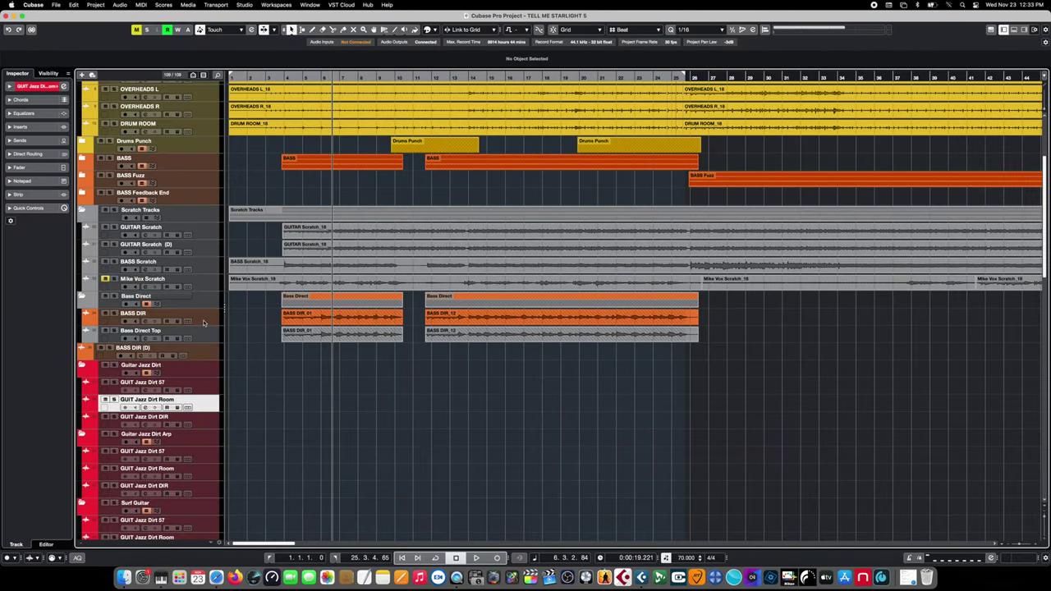
{"action": "left_click", "coordinate": [204, 322]}
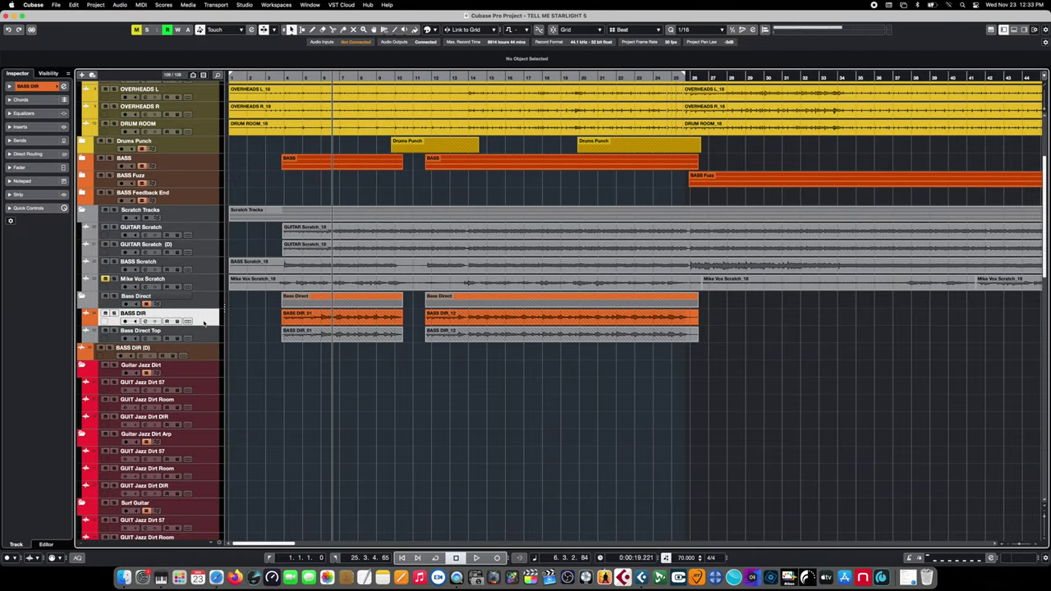
Step: Rename the BASS DIR track to 'BASS Direct Bot' and reselect it
{"action": "double_click", "coordinate": [152, 313]}
{"action": "key", "text": "Right"}
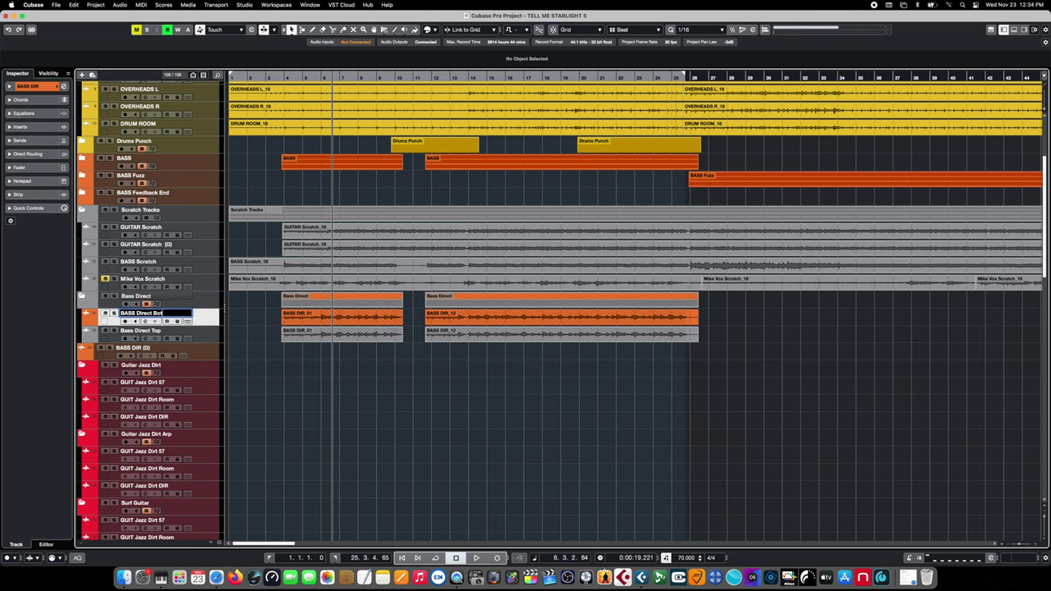
{"action": "key", "text": "Return"}
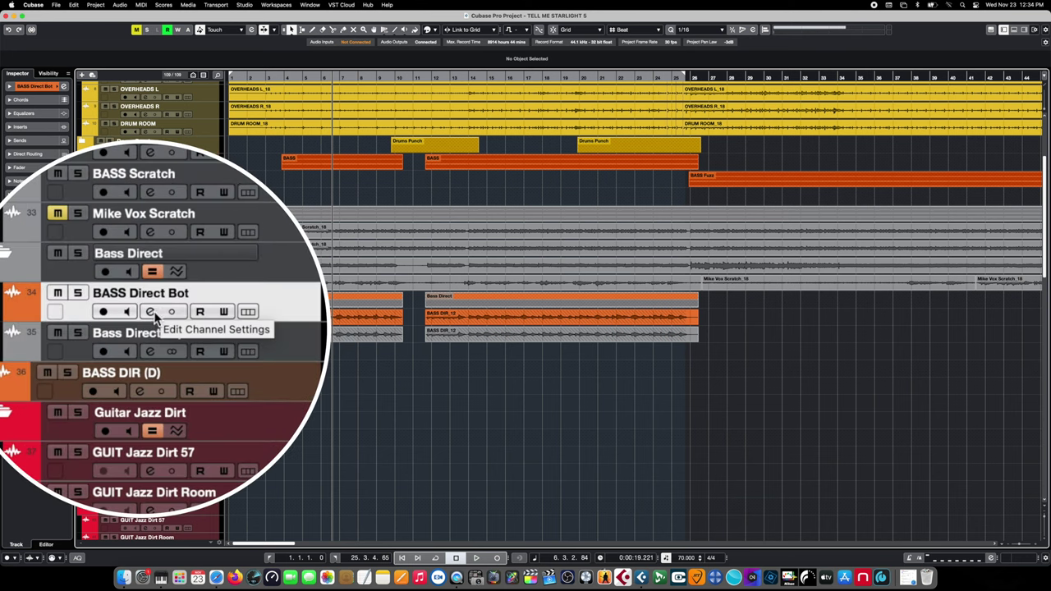
{"action": "left_click", "coordinate": [293, 349]}
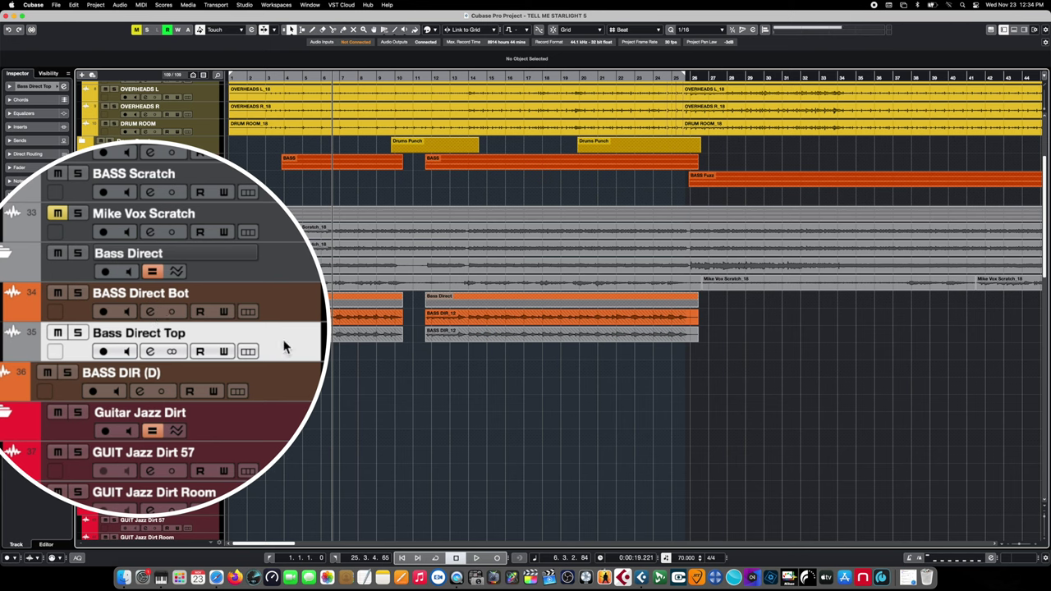
{"action": "left_click", "coordinate": [211, 320]}
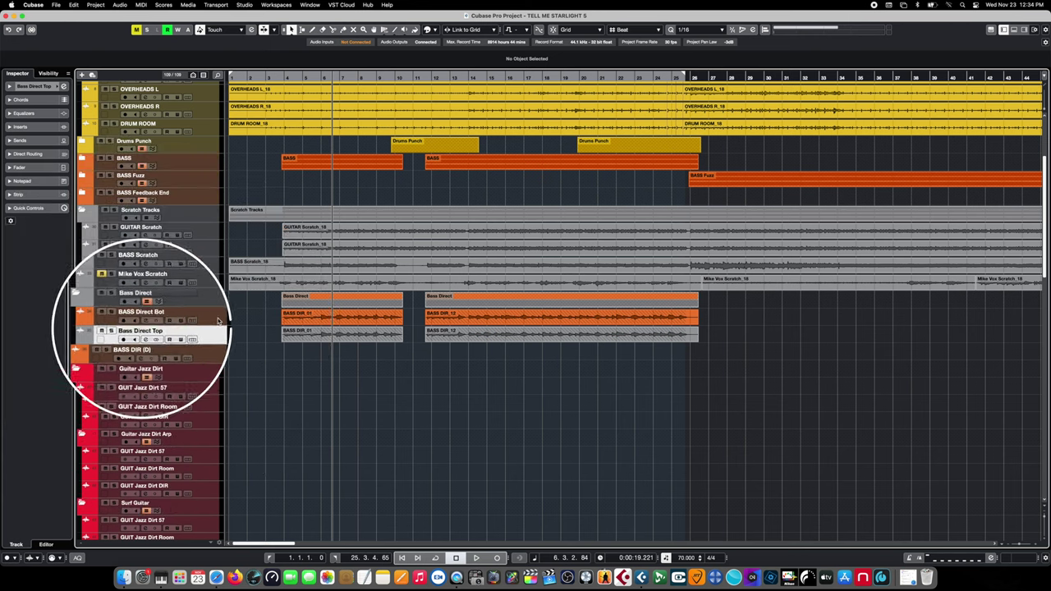
{"action": "left_click", "coordinate": [39, 127]}
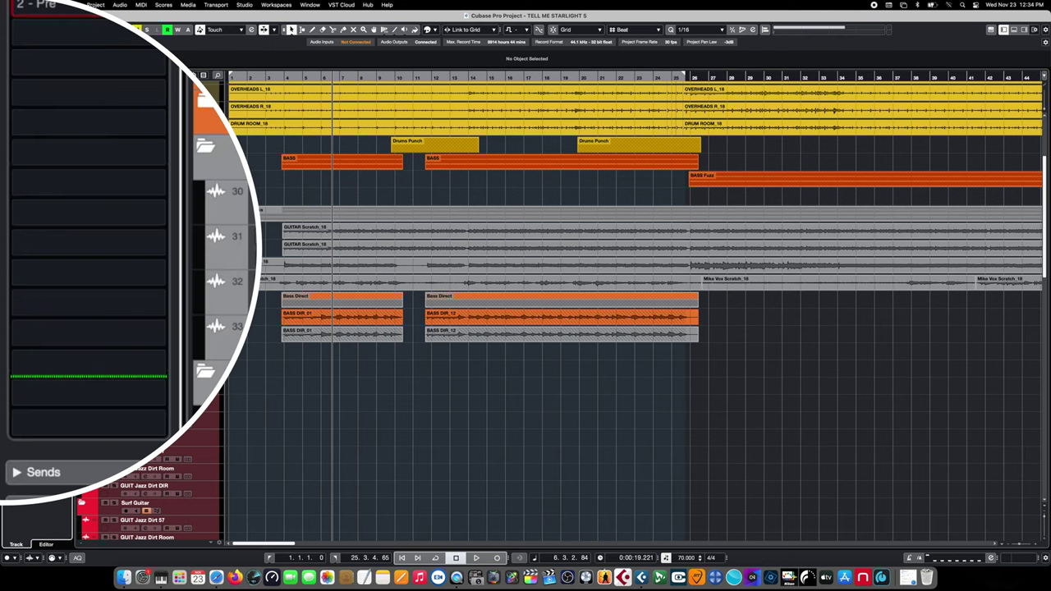
Step: Insert the Frequency EQ on BASS Direct Bot
{"action": "left_click", "coordinate": [52, 180]}
{"action": "left_click", "coordinate": [37, 340]}
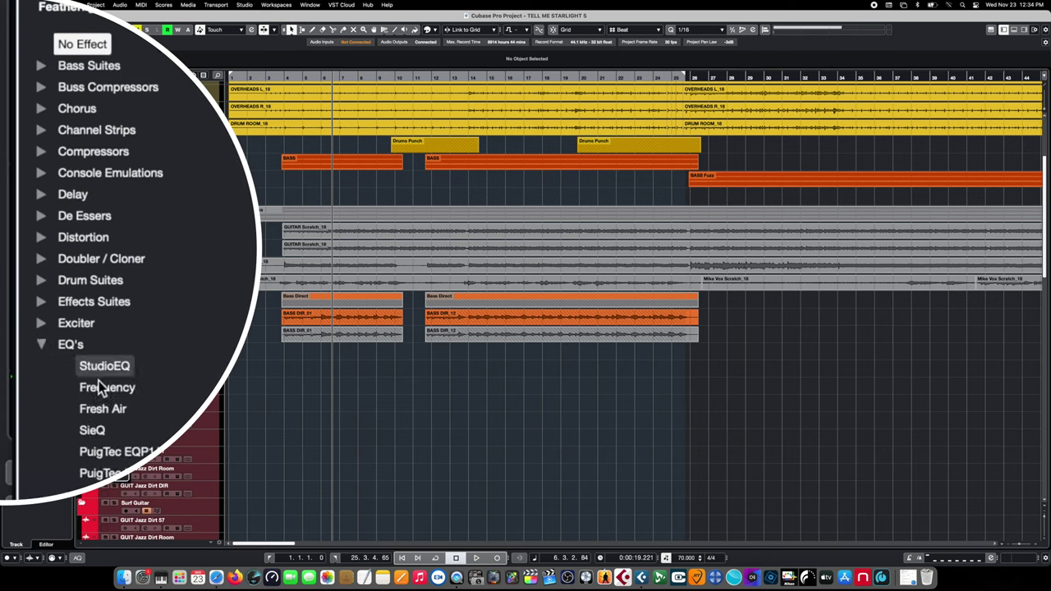
{"action": "left_click", "coordinate": [93, 391]}
{"action": "left_click_drag", "start_coordinate": [619, 81], "coordinate": [620, 103]}
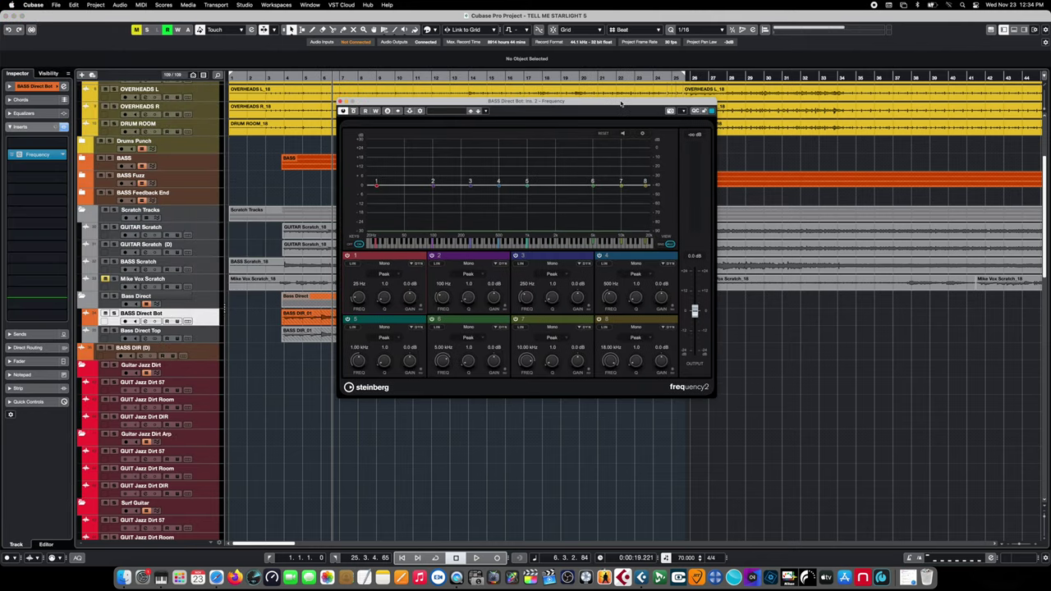
Step: Make Frequency band 8 a Cut 96 filter at about 197 Hz
{"action": "left_click", "coordinate": [640, 338]}
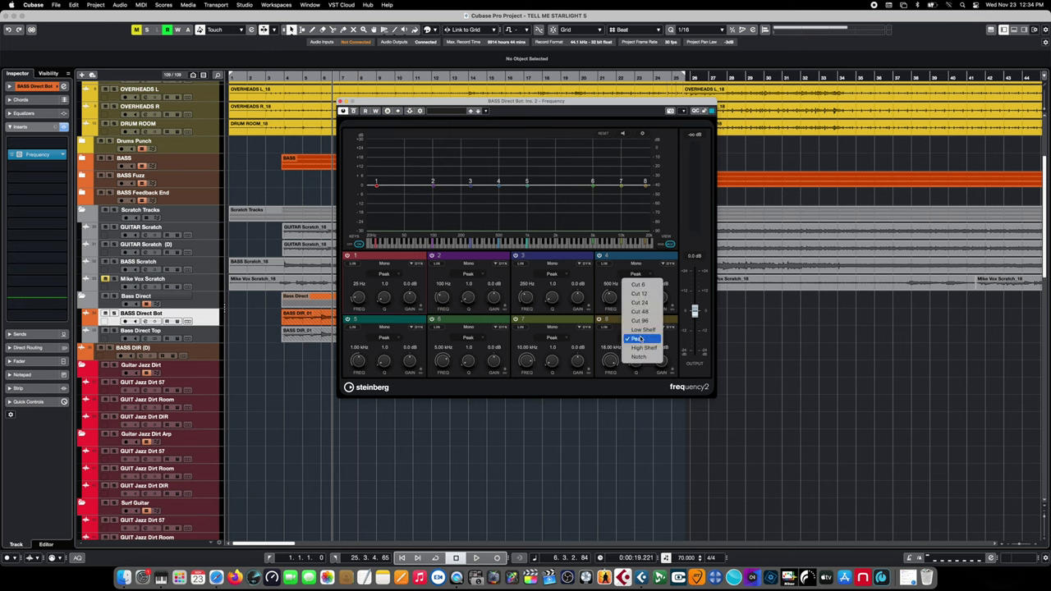
{"action": "left_click", "coordinate": [642, 348]}
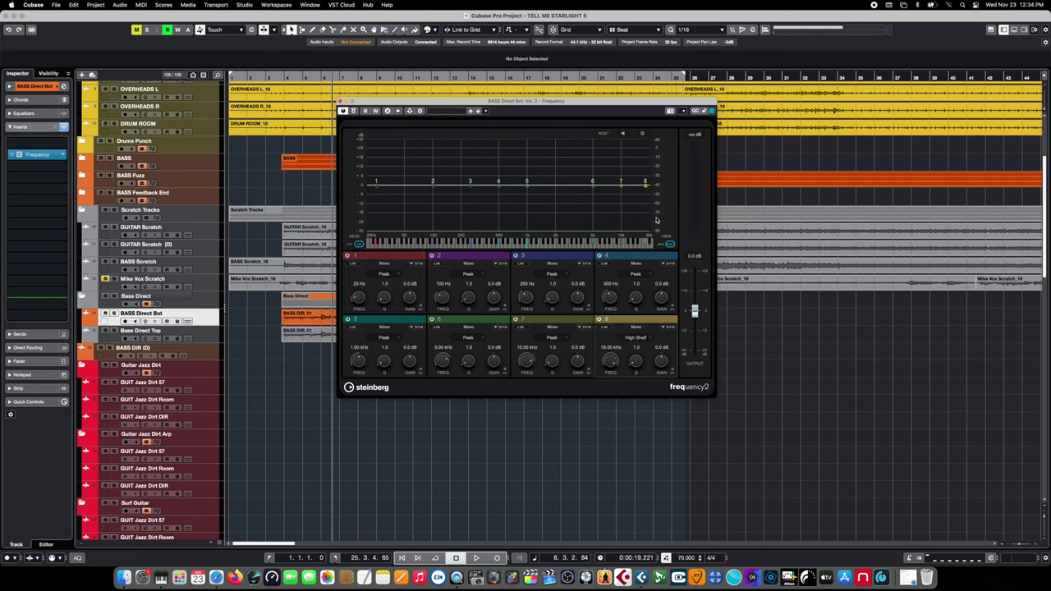
{"action": "left_click_drag", "start_coordinate": [644, 182], "coordinate": [462, 262]}
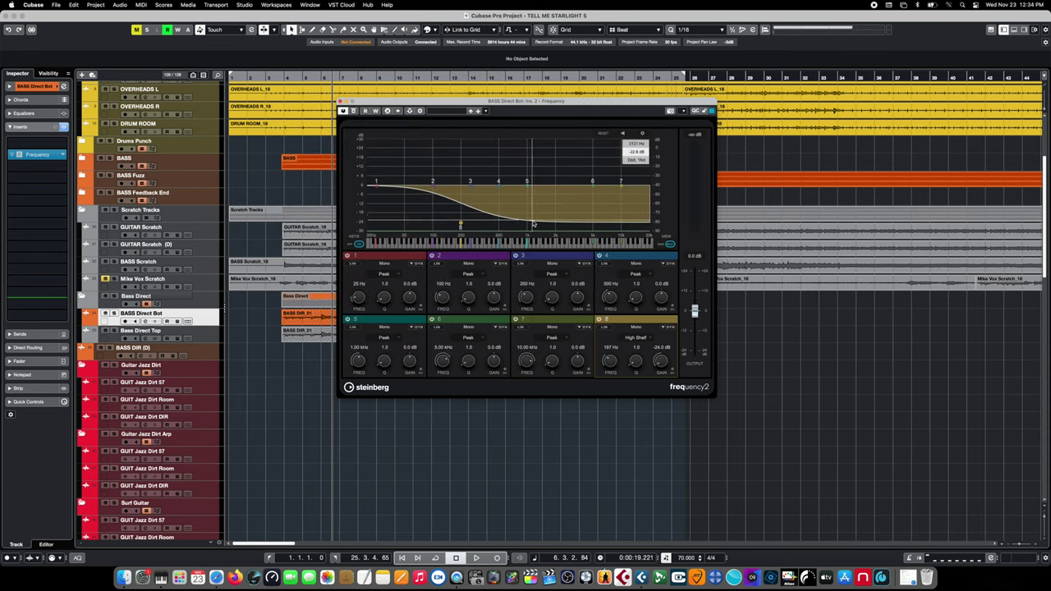
{"action": "left_click", "coordinate": [636, 338]}
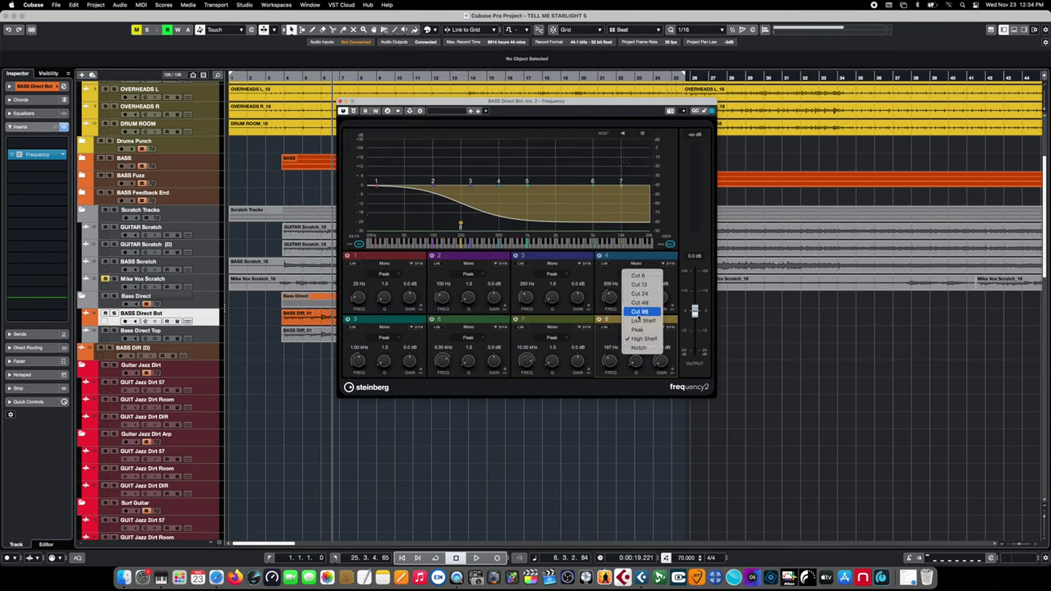
{"action": "left_click", "coordinate": [639, 312]}
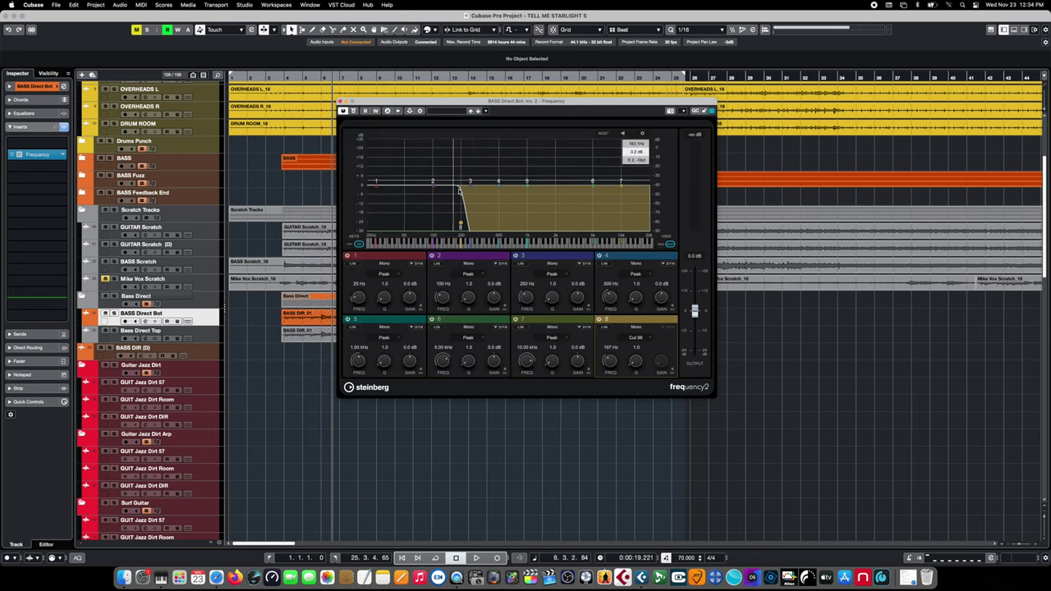
{"action": "left_click", "coordinate": [636, 338]}
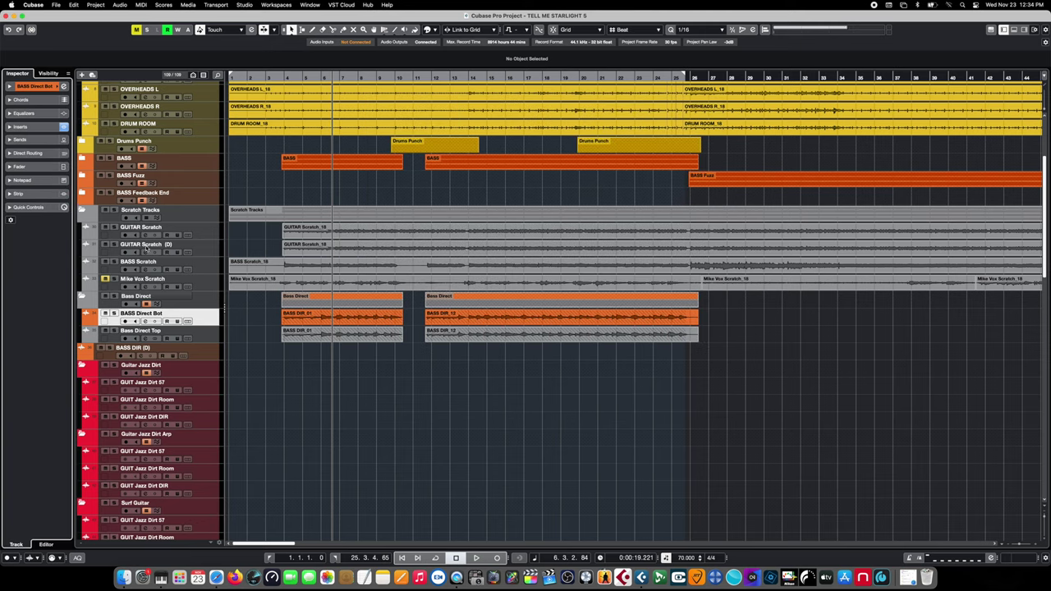
Step: Insert the Frequency EQ on the Bass Direct Top track
{"action": "left_click", "coordinate": [206, 337]}
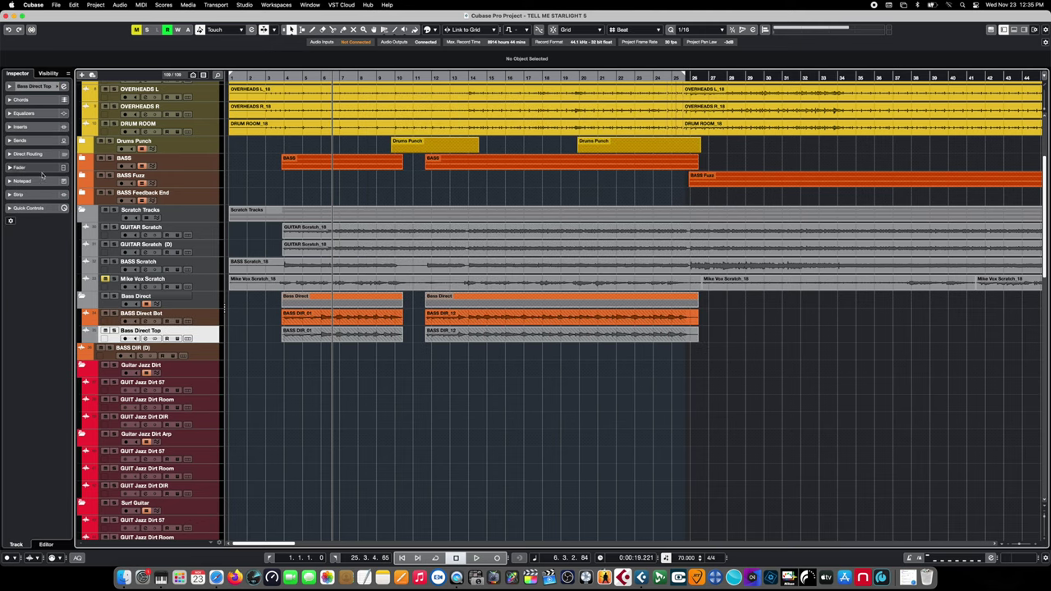
{"action": "left_click", "coordinate": [44, 128]}
{"action": "left_click", "coordinate": [39, 141]}
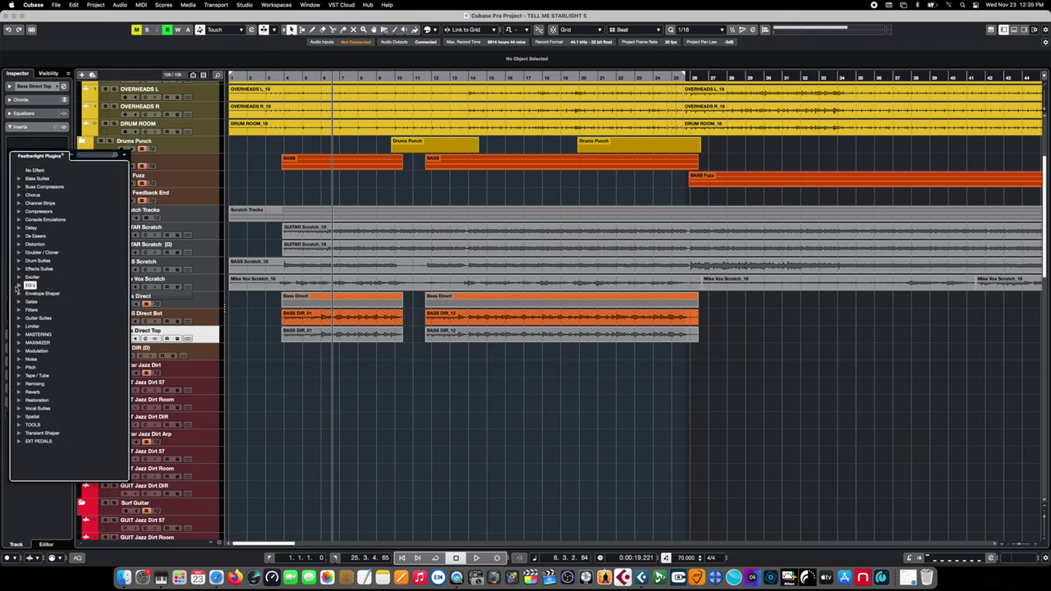
{"action": "left_click", "coordinate": [18, 285]}
{"action": "left_click", "coordinate": [41, 302]}
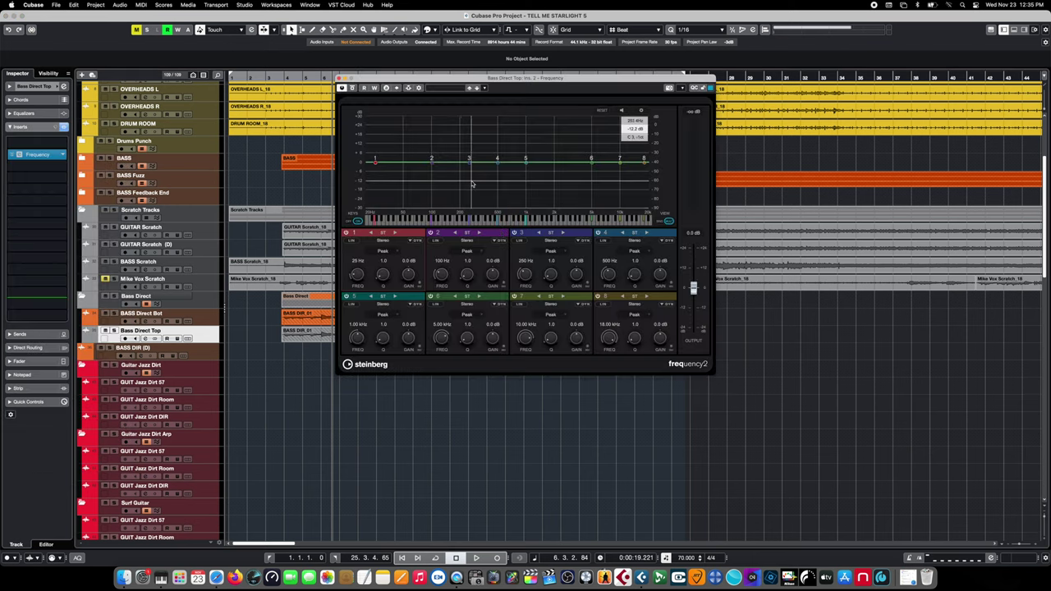
Step: Make band 1 a Low Shelf cutting -24 dB at around 110 Hz
{"action": "left_click", "coordinate": [388, 252]}
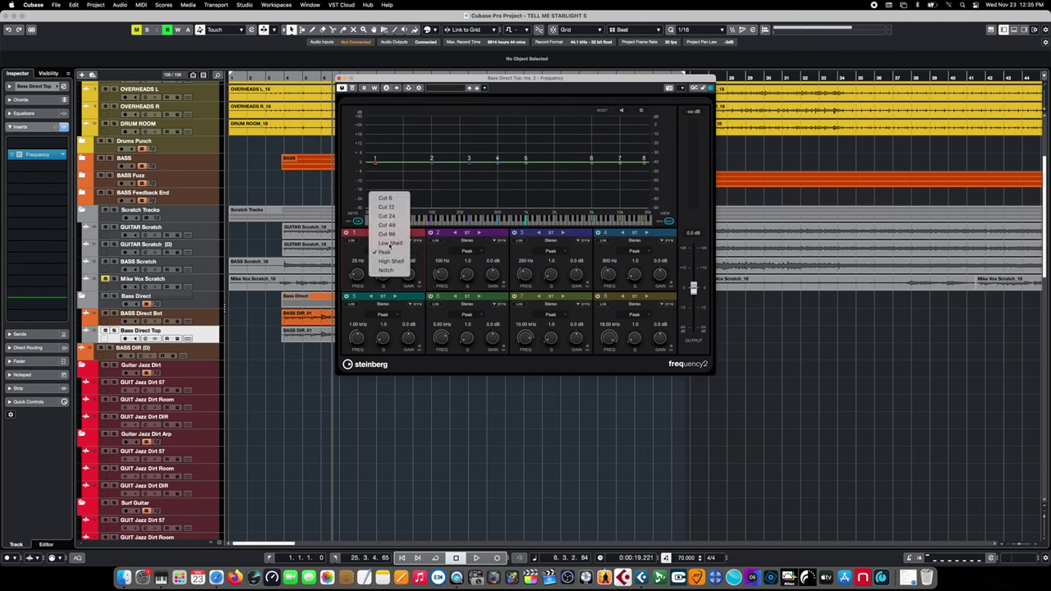
{"action": "left_click", "coordinate": [386, 239]}
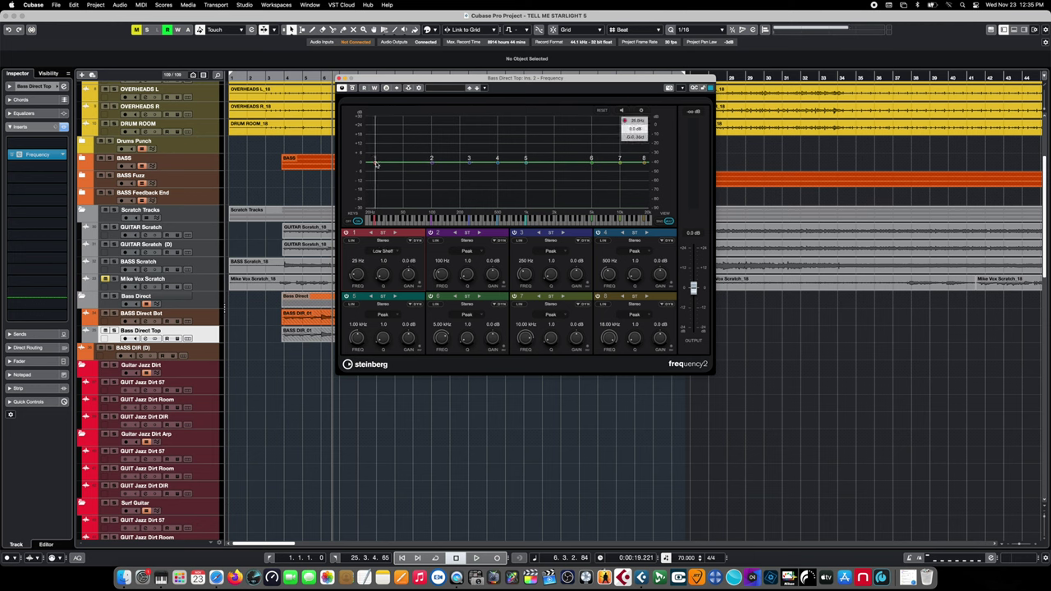
{"action": "left_click_drag", "start_coordinate": [381, 165], "coordinate": [438, 260]}
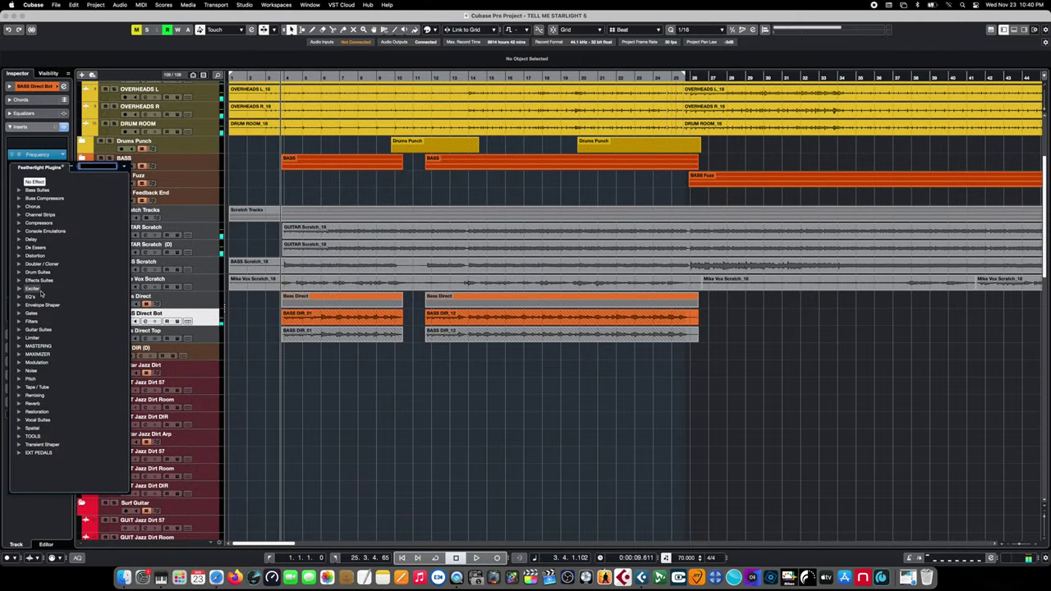
Step: Insert a Compressor on BASS Direct Bot and paste the Starlight Bass compressor settings
{"action": "left_click", "coordinate": [21, 222]}
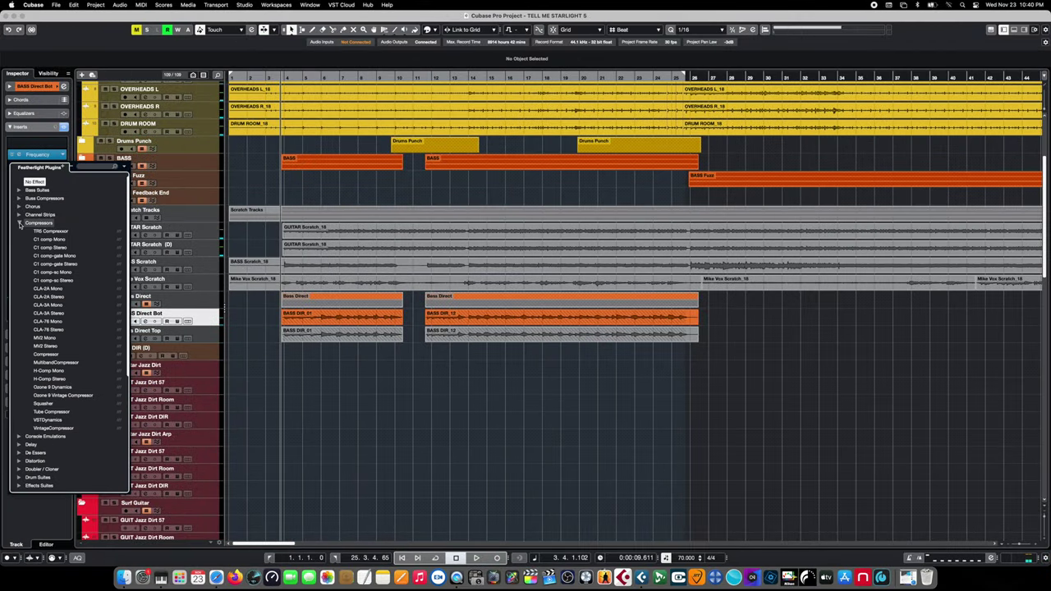
{"action": "left_click", "coordinate": [54, 355]}
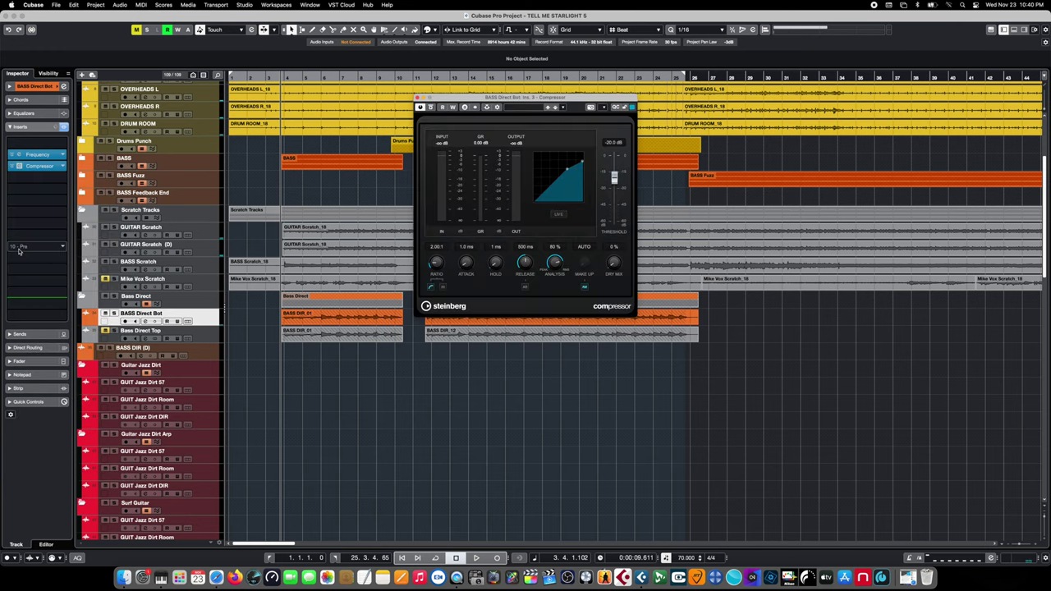
{"action": "right_click", "coordinate": [36, 168]}
{"action": "left_click", "coordinate": [46, 180]}
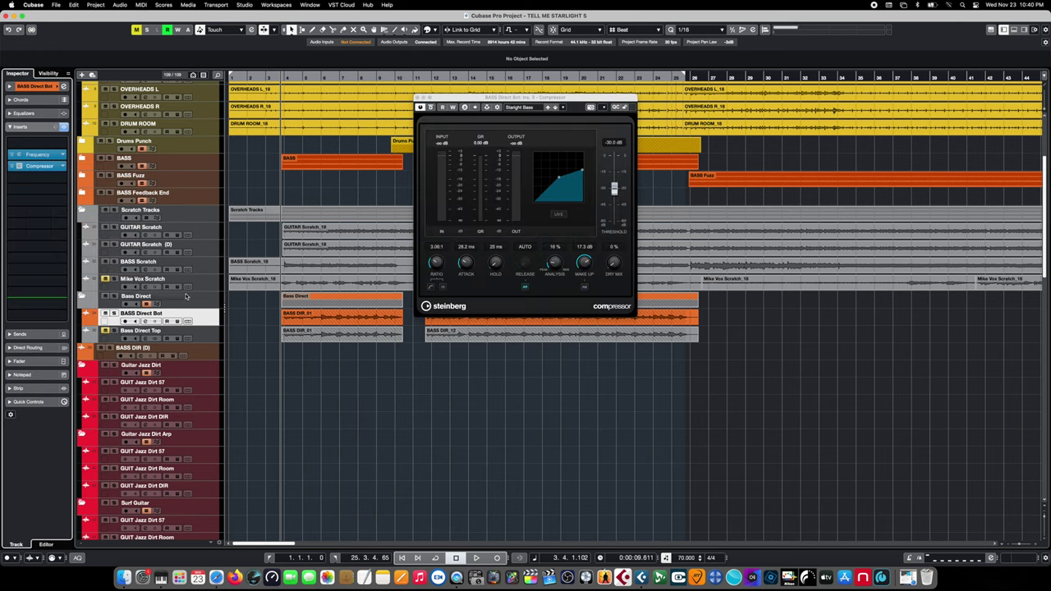
Step: Lower the make-up gain to about 18 dB and play back the compressed bass
{"action": "left_click_drag", "start_coordinate": [584, 261], "coordinate": [585, 234]}
{"action": "key", "text": "space"}
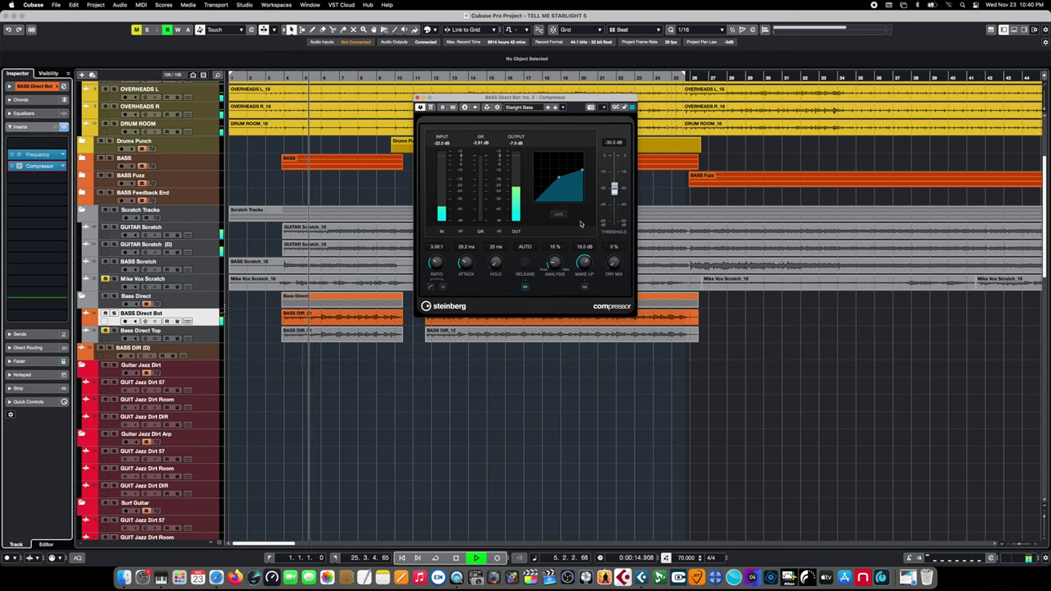
{"action": "left_click", "coordinate": [419, 96]}
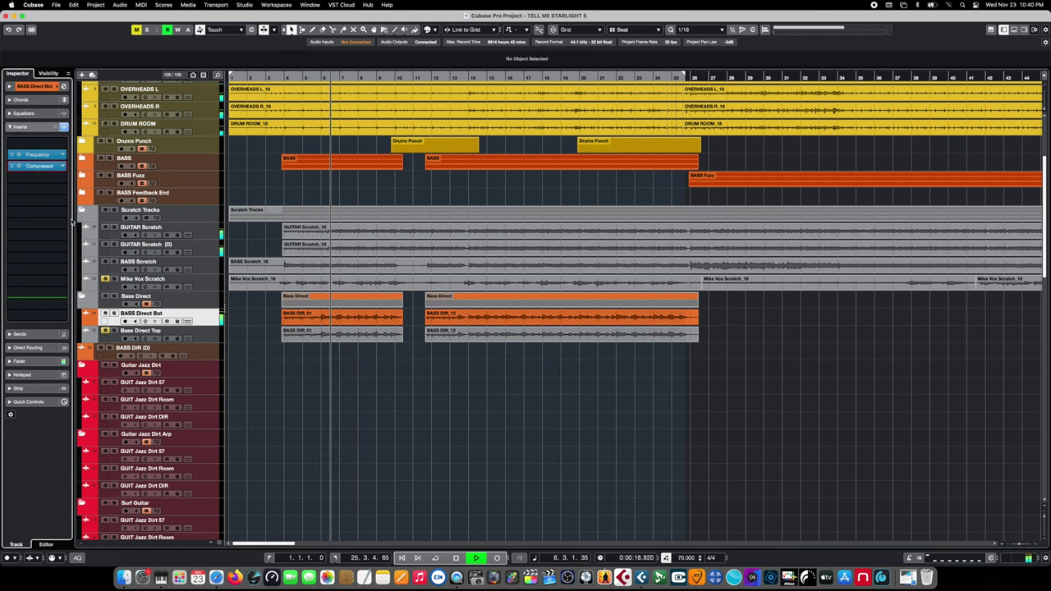
{"action": "left_click", "coordinate": [30, 127]}
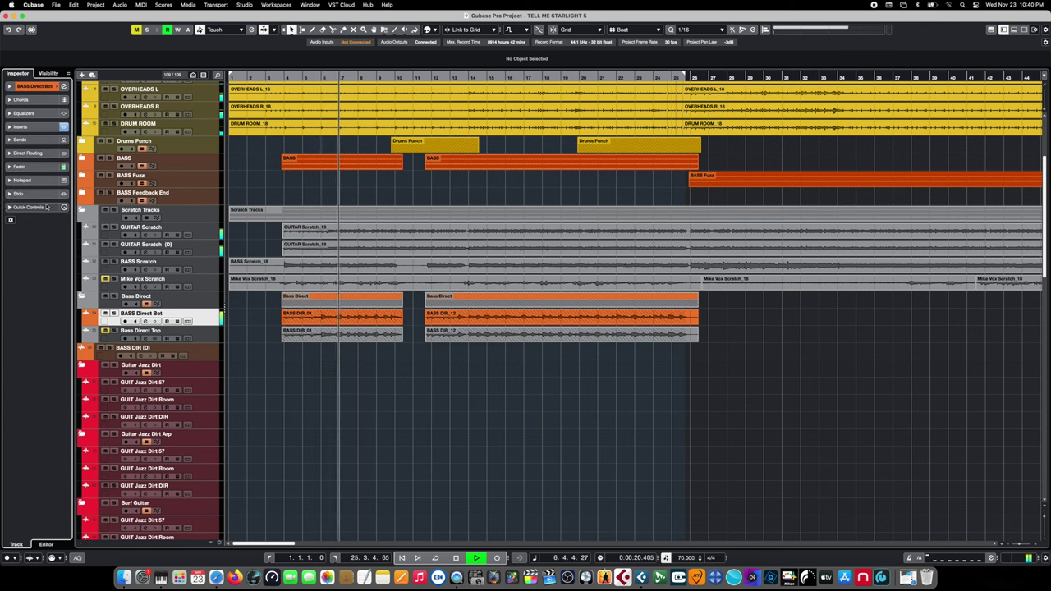
Step: Stop playback, mute Bass Direct Bot, and show Bass Direct Top's insert effects
{"action": "left_click", "coordinate": [20, 166]}
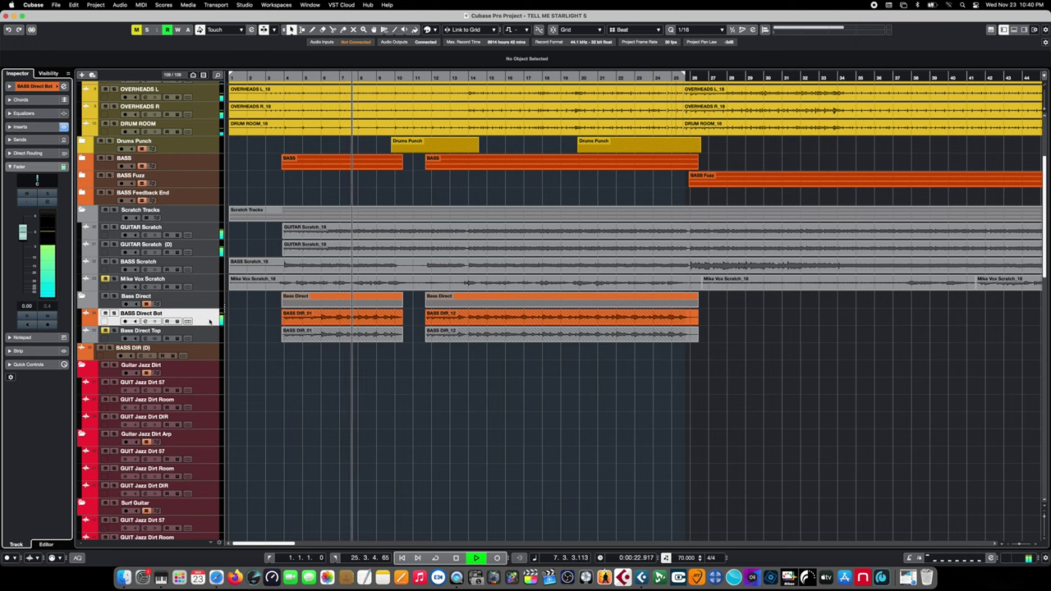
{"action": "key", "text": "space"}
{"action": "left_click", "coordinate": [104, 314]}
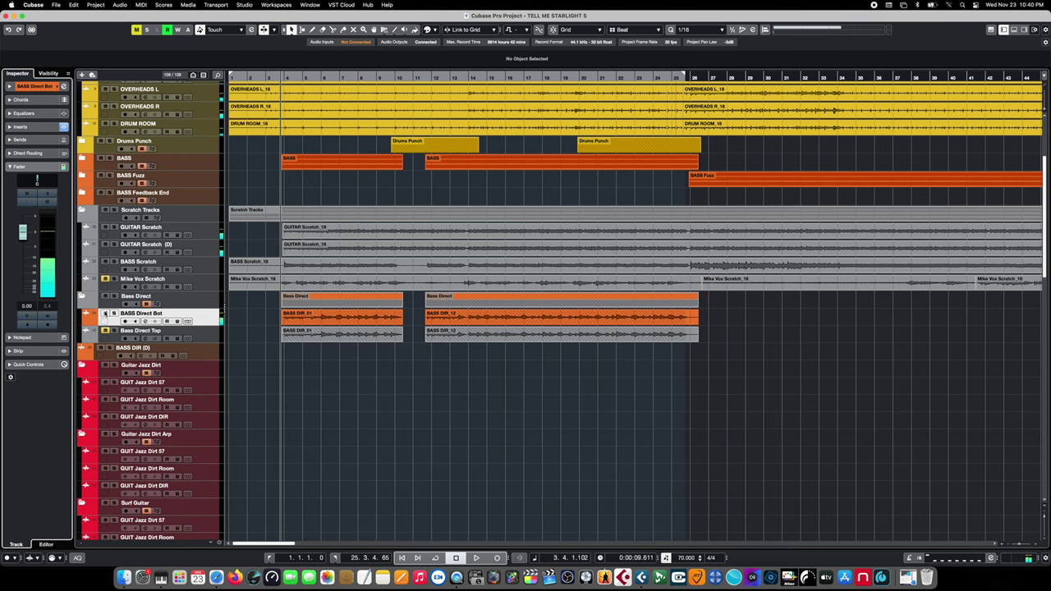
{"action": "left_click", "coordinate": [207, 338]}
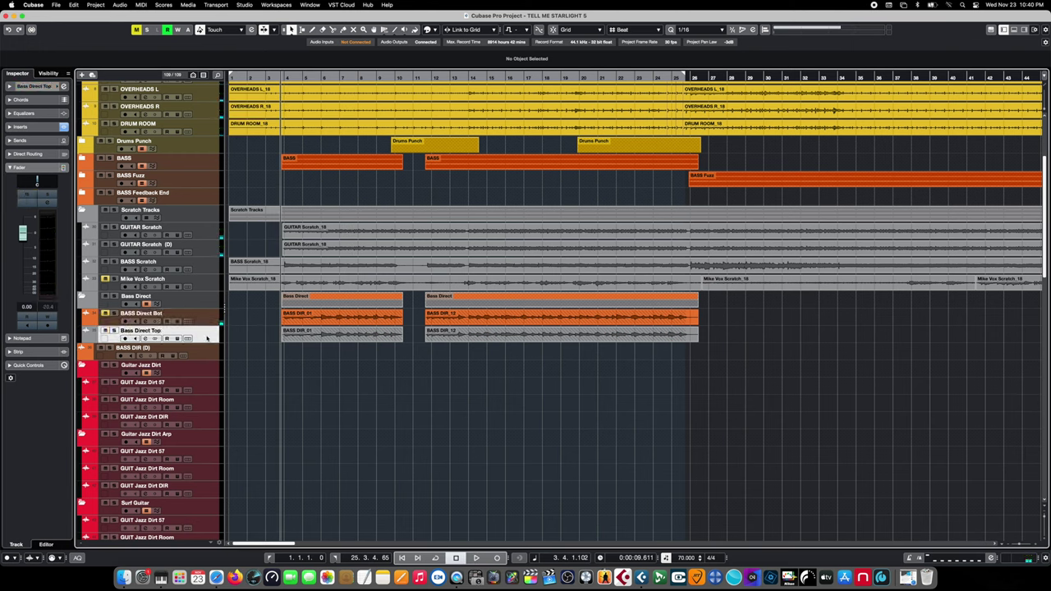
{"action": "left_click", "coordinate": [25, 126]}
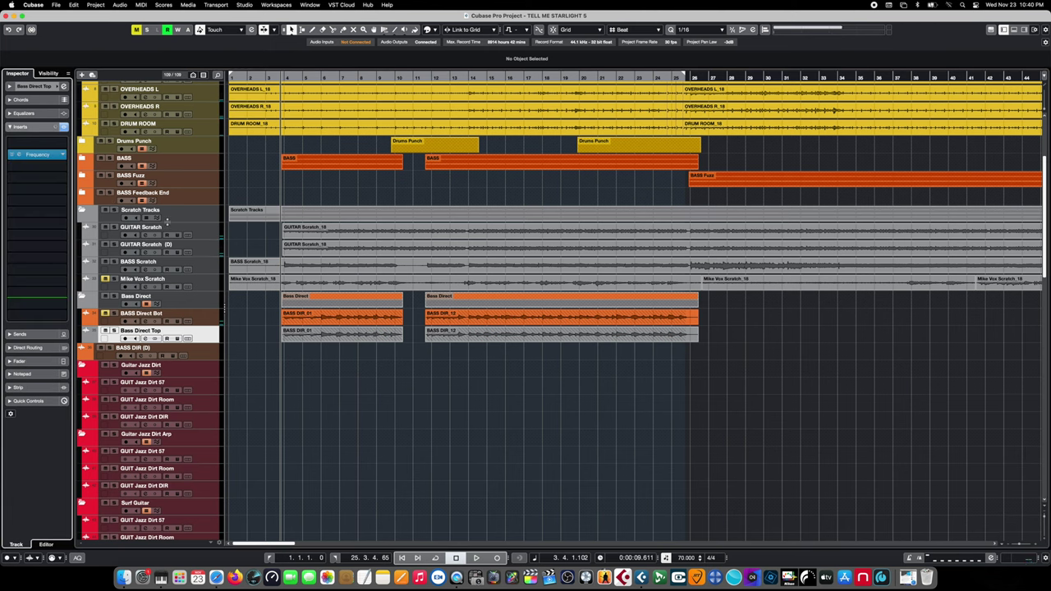
Step: Audition Bass Direct Top, then insert Quadrafuzz v2 in its next slot
{"action": "key", "text": "space"}
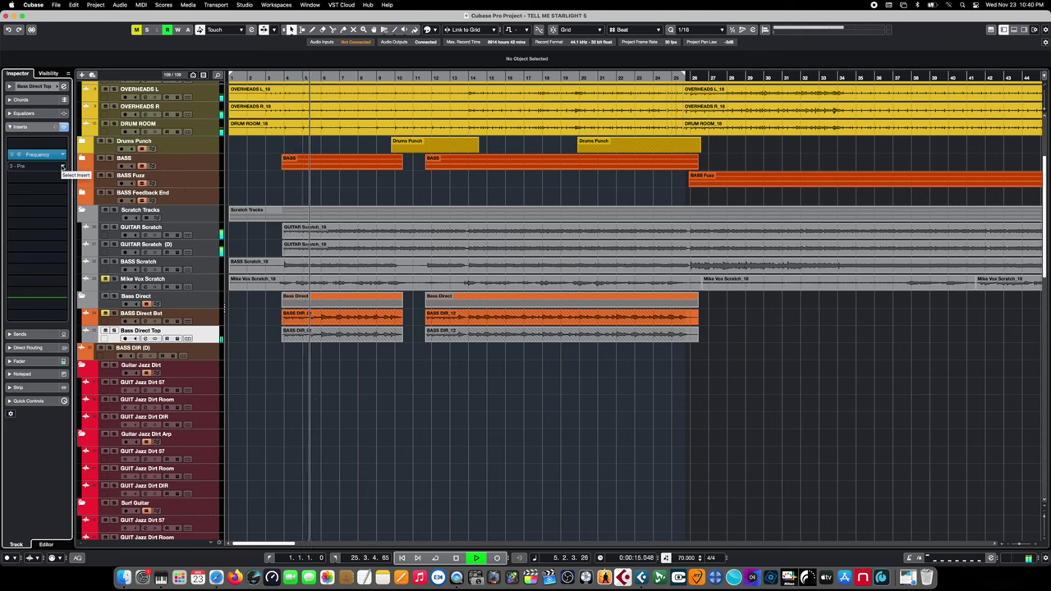
{"action": "key", "text": "space"}
{"action": "left_click", "coordinate": [62, 166]}
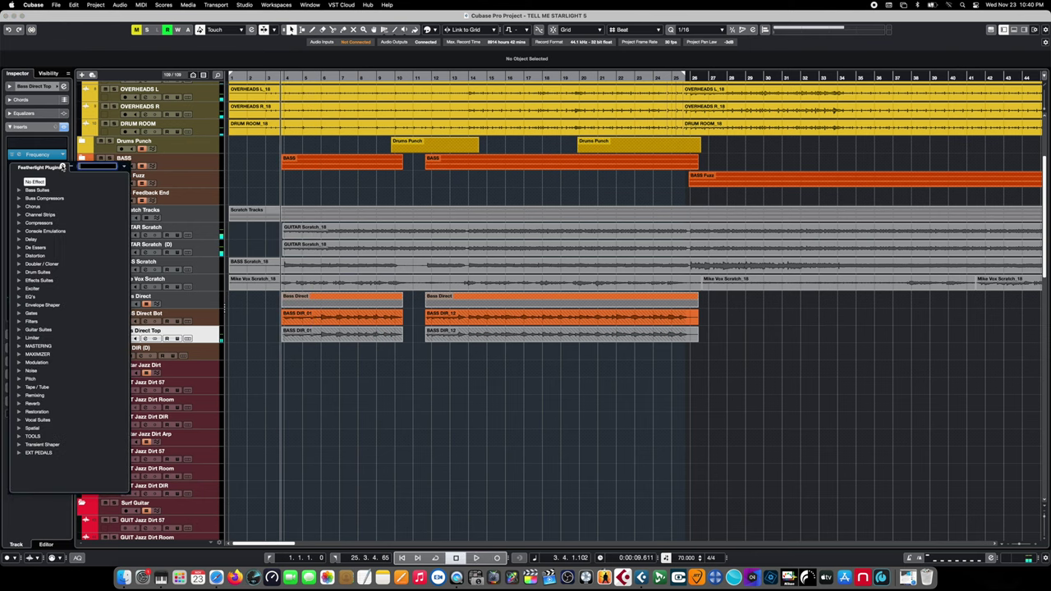
{"action": "left_click", "coordinate": [19, 256]}
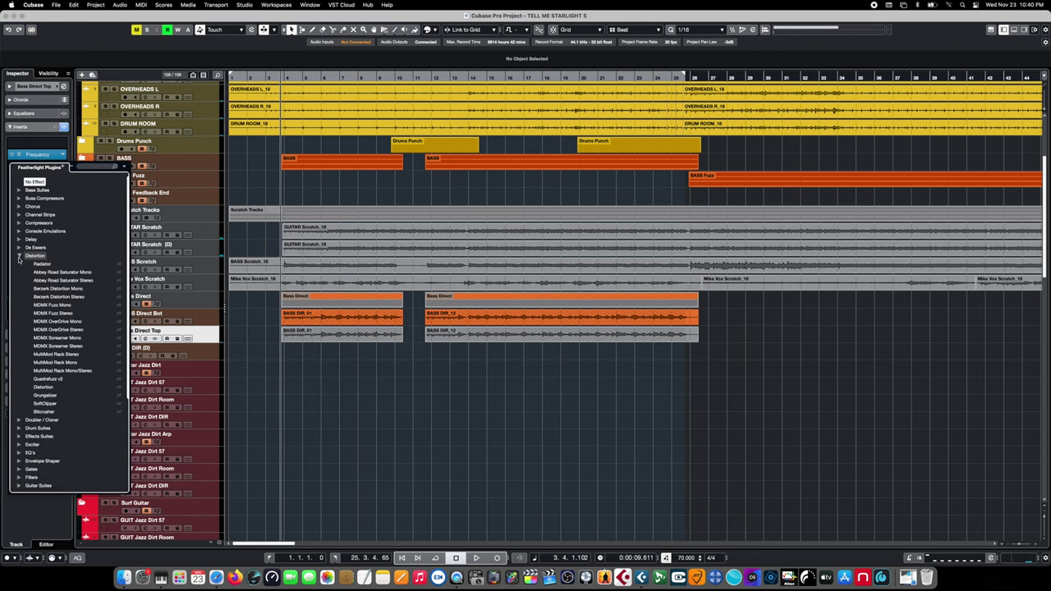
{"action": "left_click", "coordinate": [48, 379]}
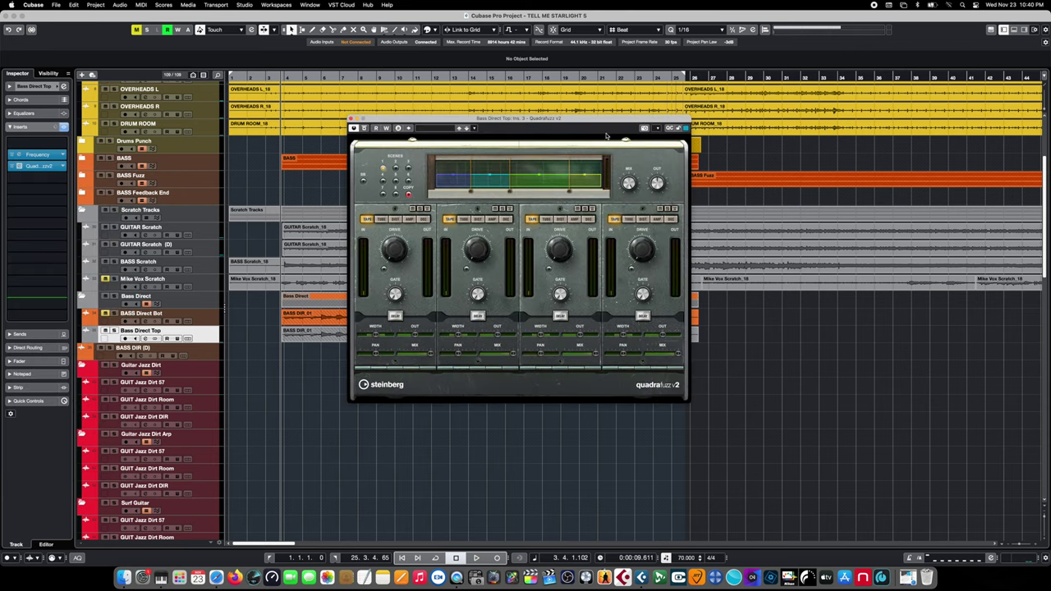
{"action": "left_click_drag", "start_coordinate": [604, 118], "coordinate": [603, 154]}
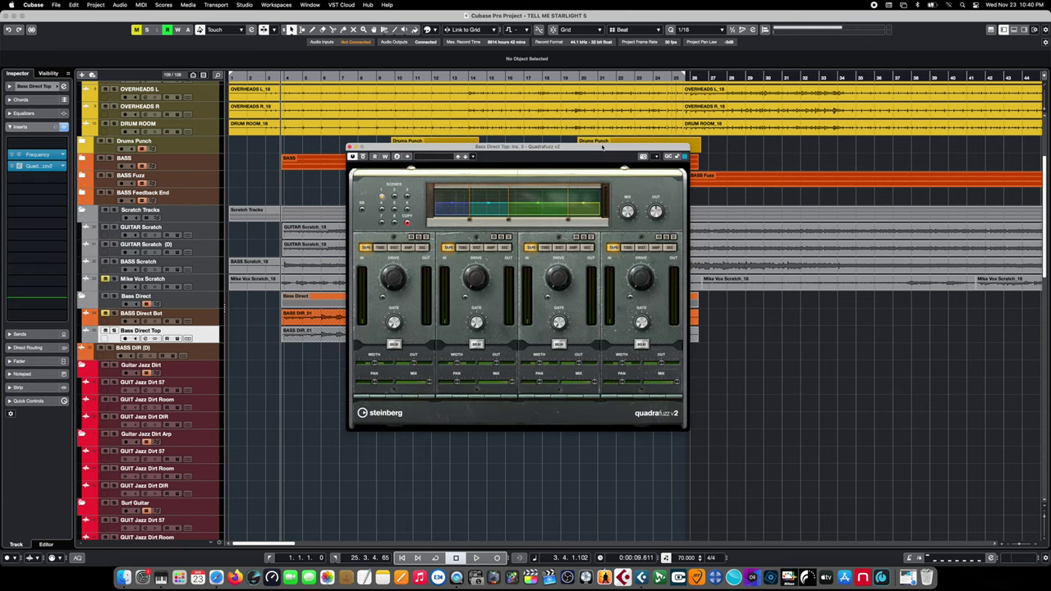
{"action": "left_click", "coordinate": [361, 210]}
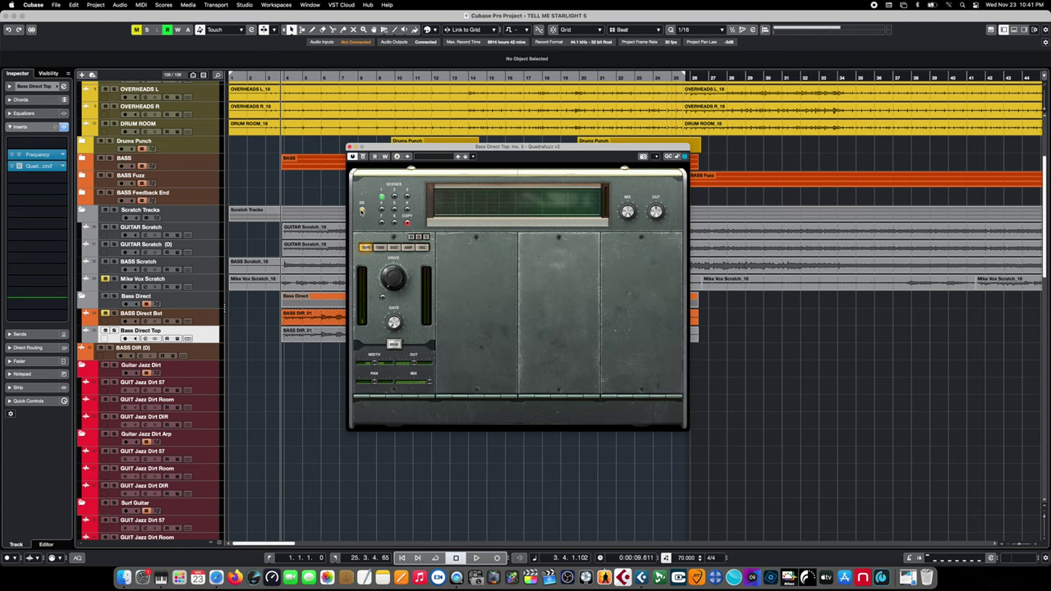
{"action": "left_click", "coordinate": [361, 210]}
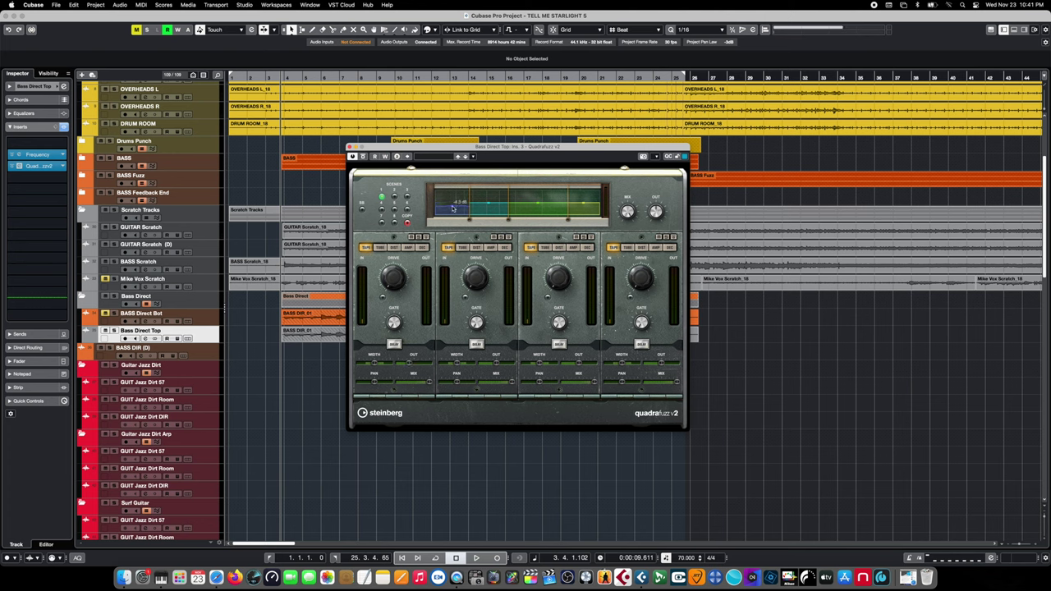
{"action": "left_click", "coordinate": [473, 158]}
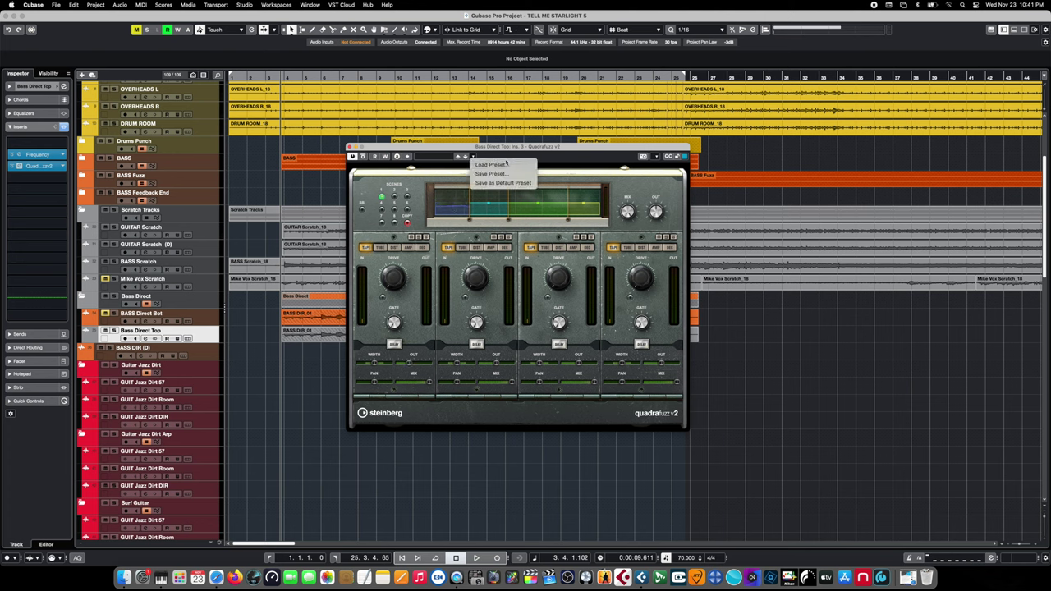
Step: Load the 'Dirt Bass Split Band Top' preset into Quadrafuzz v2 and start playback
{"action": "left_click", "coordinate": [492, 165]}
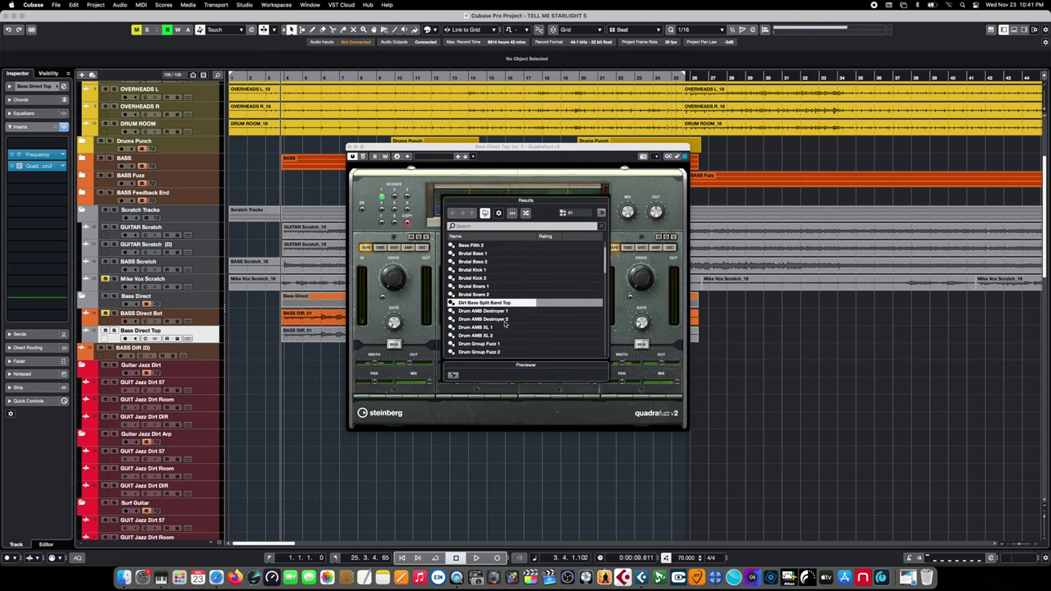
{"action": "double_click", "coordinate": [507, 304]}
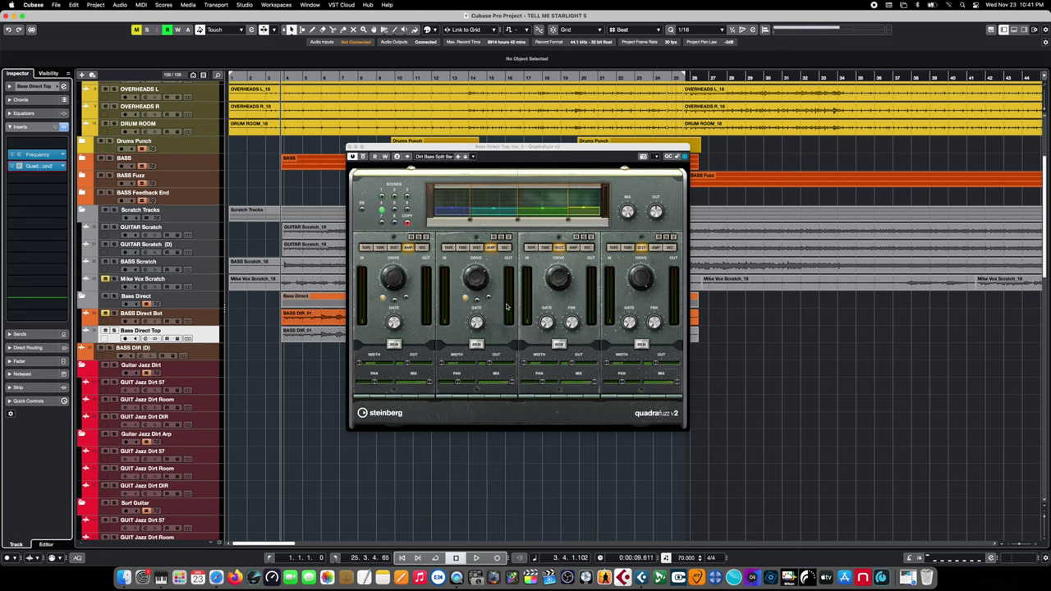
{"action": "key", "text": "space"}
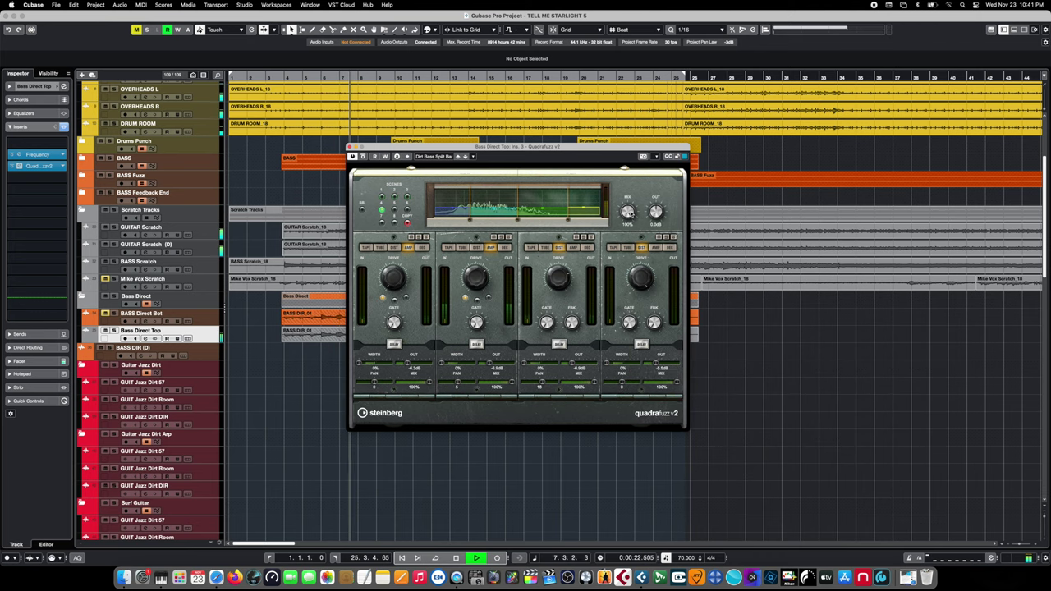
Step: Bypass Quadrafuzz band 3, then lower band 2's drive to 4.4 during playback
{"action": "key", "text": "space"}
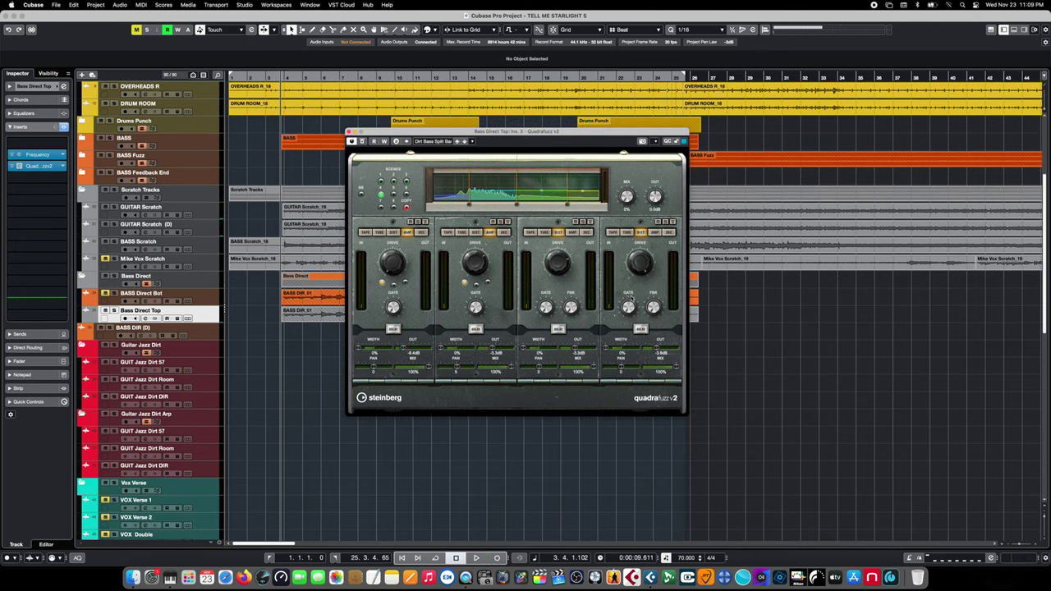
{"action": "scroll", "coordinate": [654, 197], "scroll_direction": "up", "scroll_amount": 2}
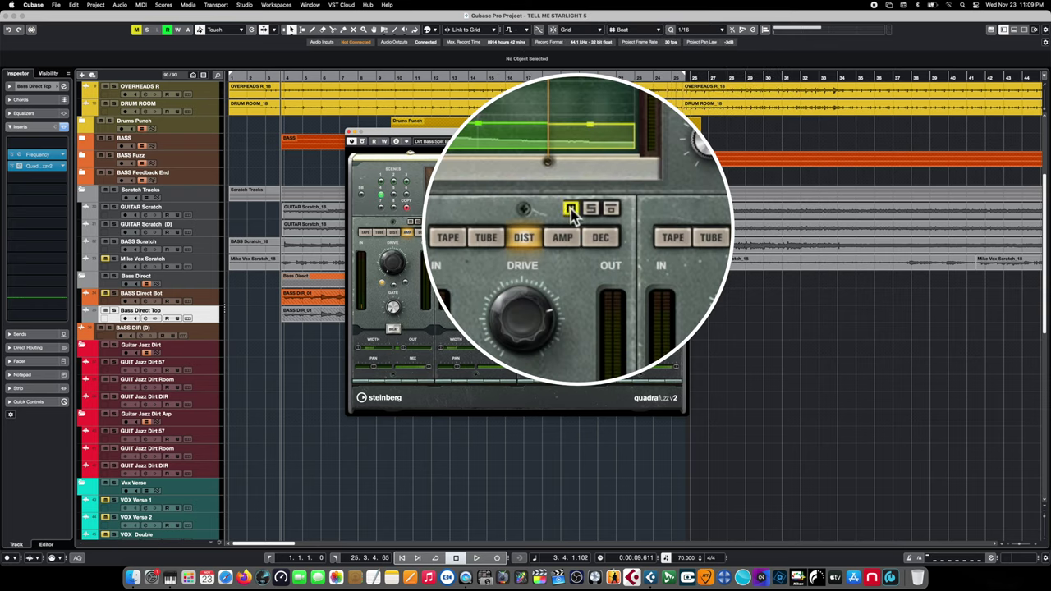
{"action": "left_click", "coordinate": [584, 222]}
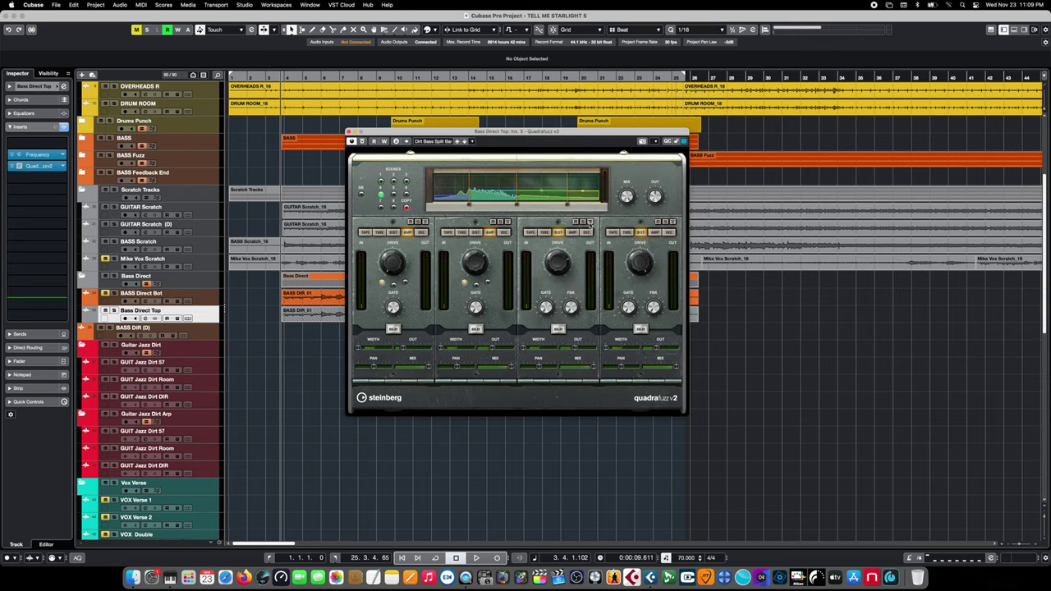
{"action": "left_click", "coordinate": [589, 223]}
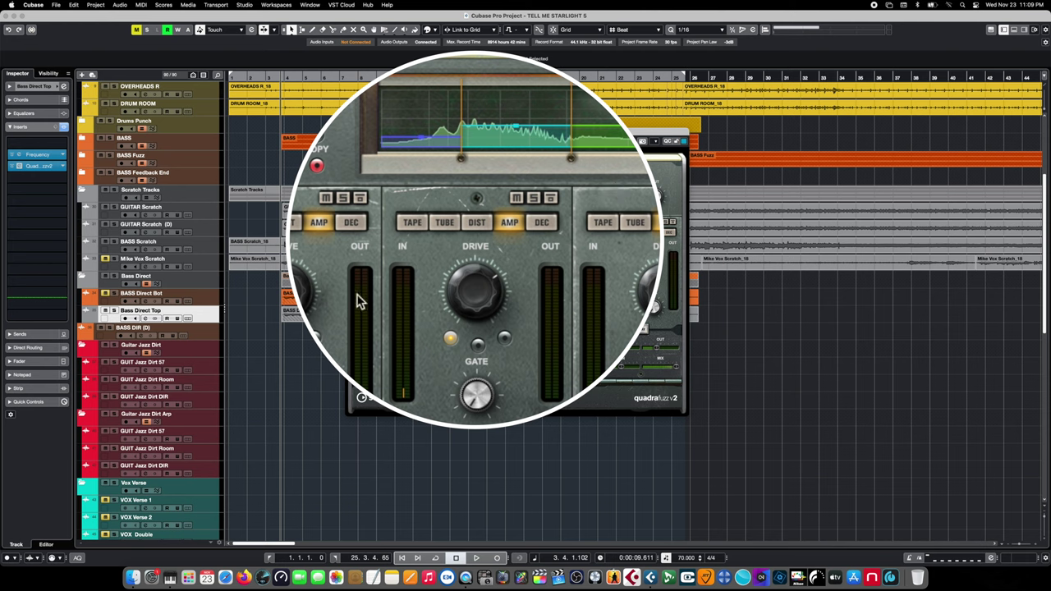
{"action": "key", "text": "space"}
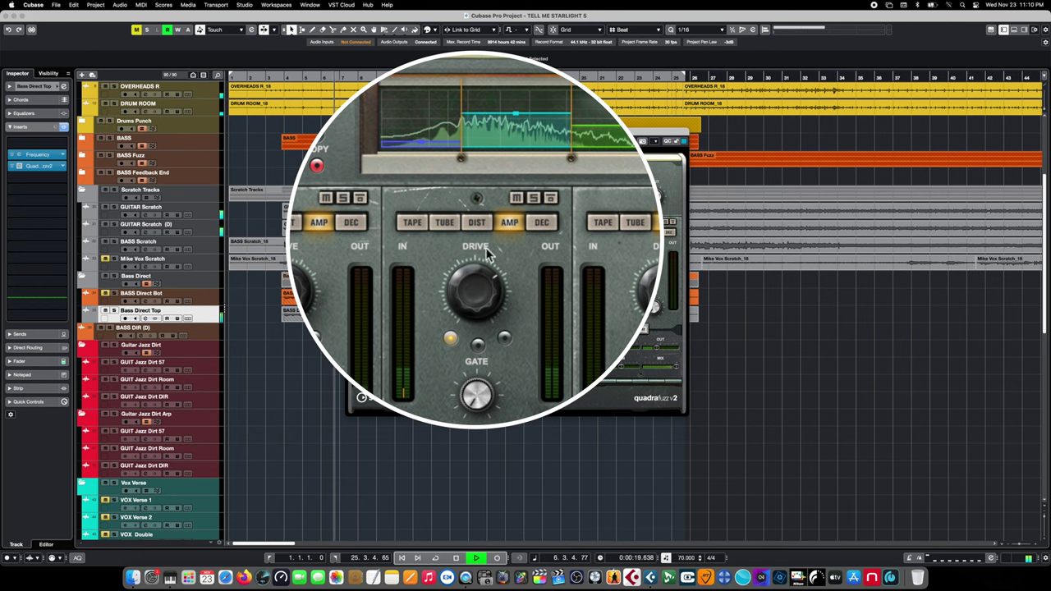
{"action": "mouse_move", "coordinate": [482, 283]}
{"action": "left_click_drag", "start_coordinate": [483, 283], "coordinate": [476, 260]}
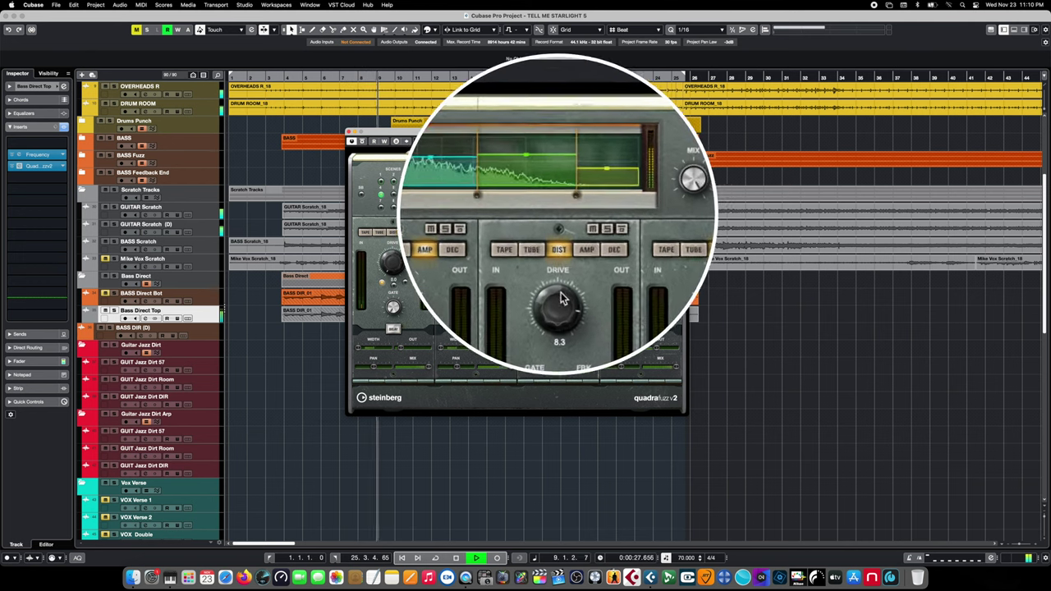
{"action": "mouse_move", "coordinate": [537, 185]}
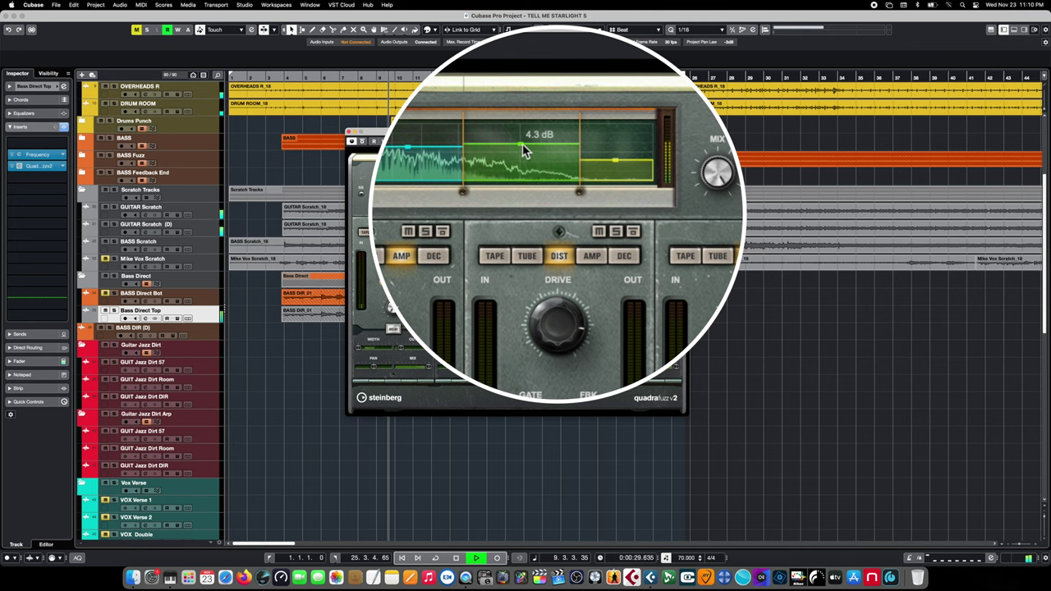
Step: Sweep band 3's pan left and right while playing, leaving it left of centre
{"action": "key", "text": "space"}
{"action": "mouse_move", "coordinate": [579, 366]}
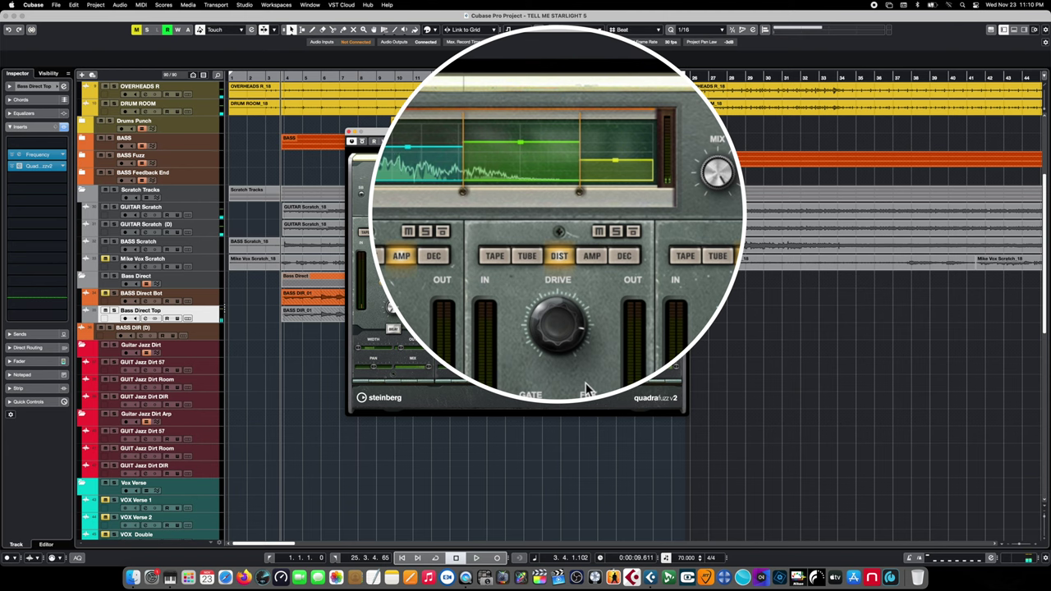
{"action": "mouse_move", "coordinate": [518, 136]}
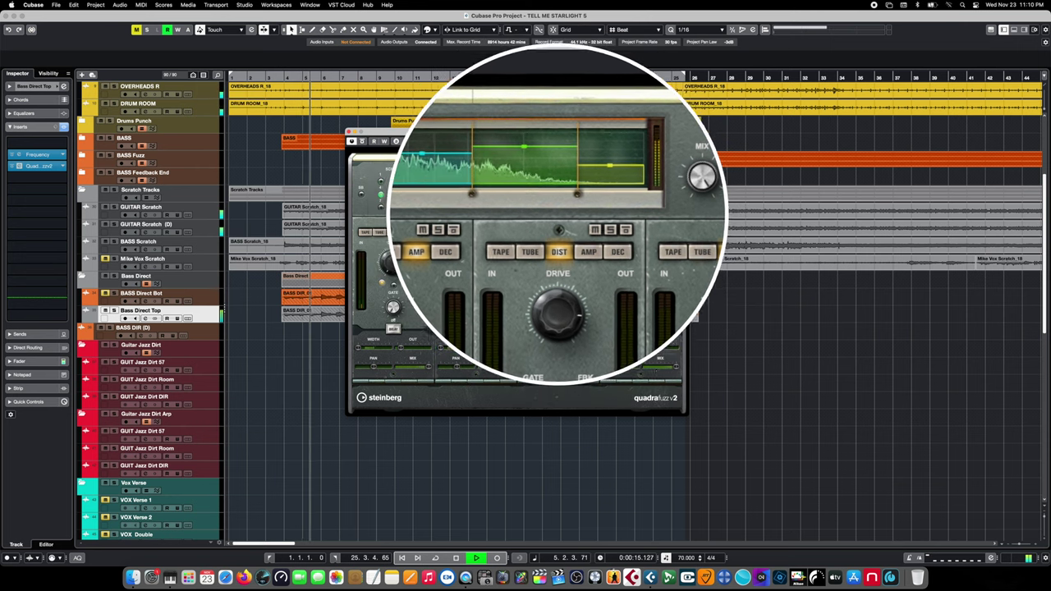
{"action": "left_click_drag", "start_coordinate": [548, 353], "coordinate": [539, 351]}
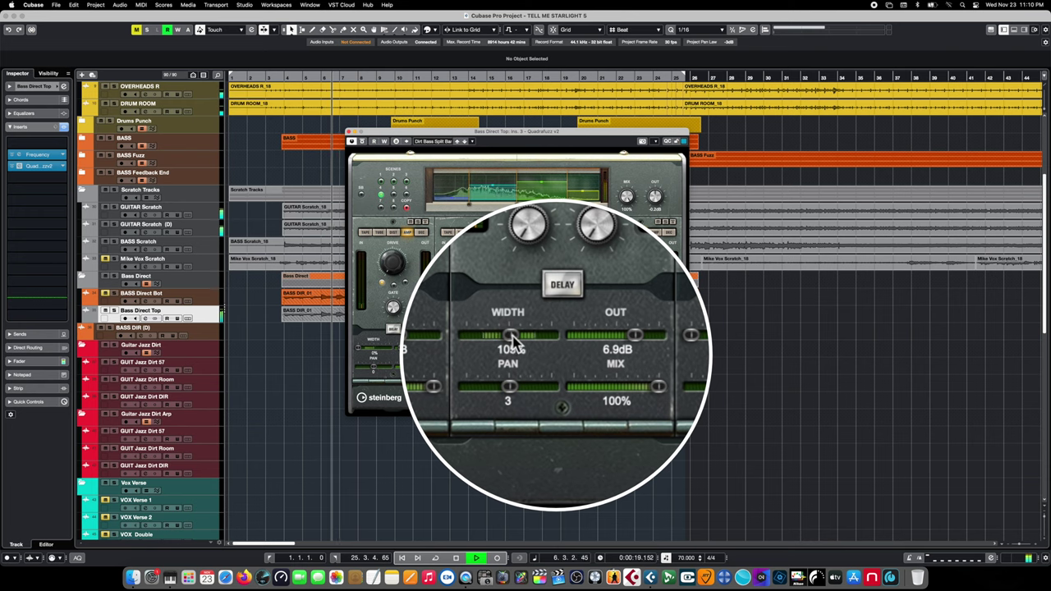
{"action": "left_click_drag", "start_coordinate": [510, 393], "coordinate": [533, 397]}
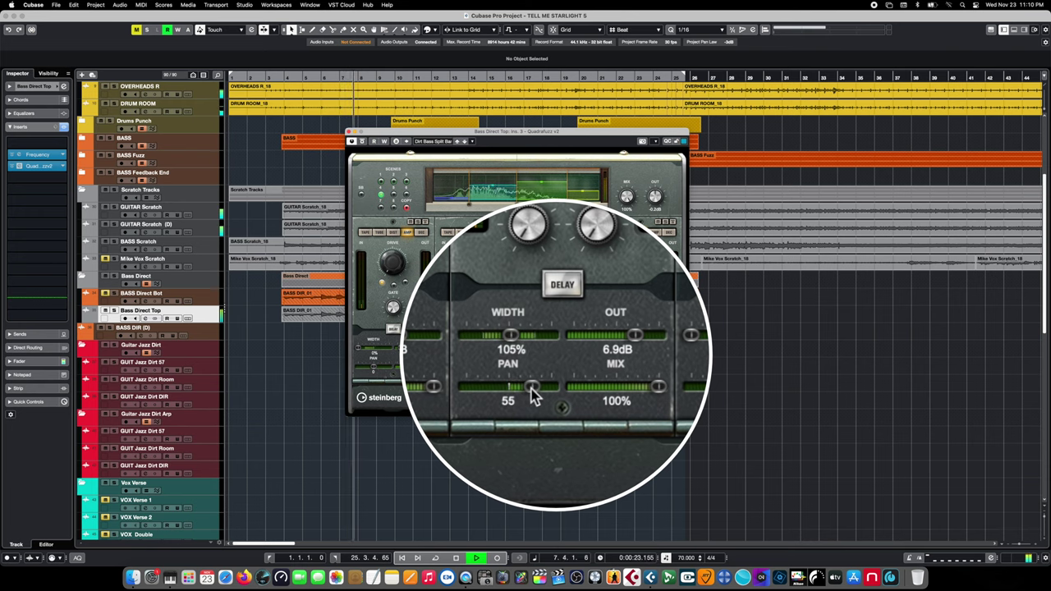
{"action": "left_click_drag", "start_coordinate": [531, 387], "coordinate": [489, 396]}
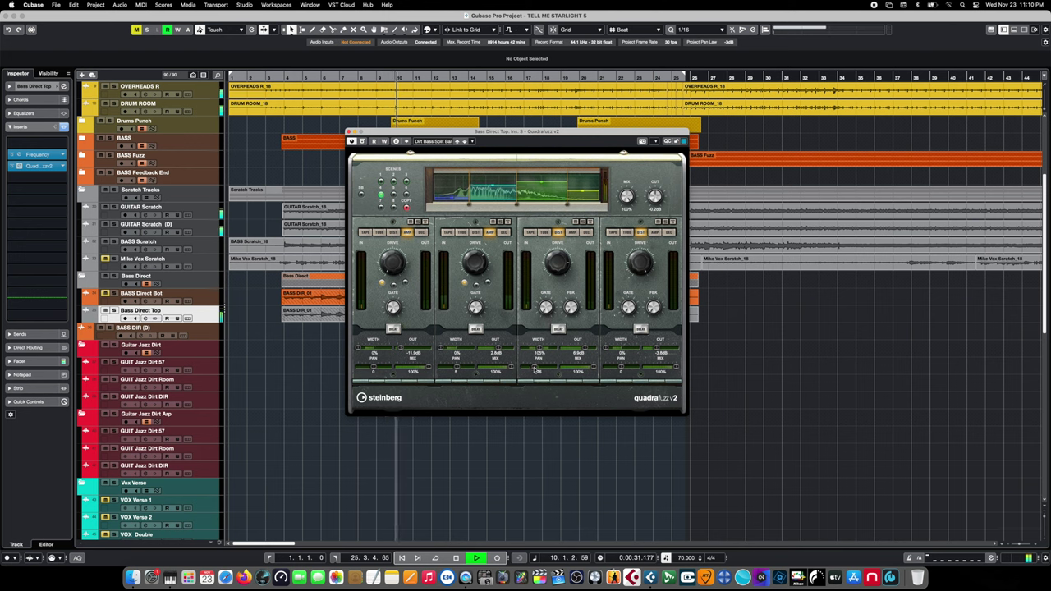
{"action": "key", "text": "space"}
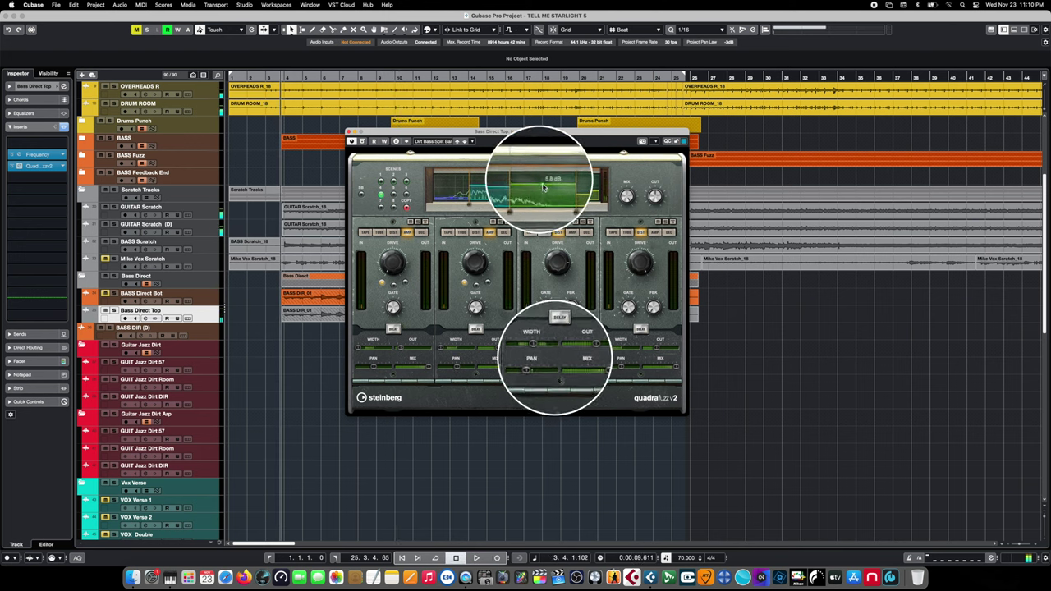
Step: Lower the Quadrafuzz band's level to 2.3 dB, stop playback and close the plugin
{"action": "left_click_drag", "start_coordinate": [545, 197], "coordinate": [548, 203]}
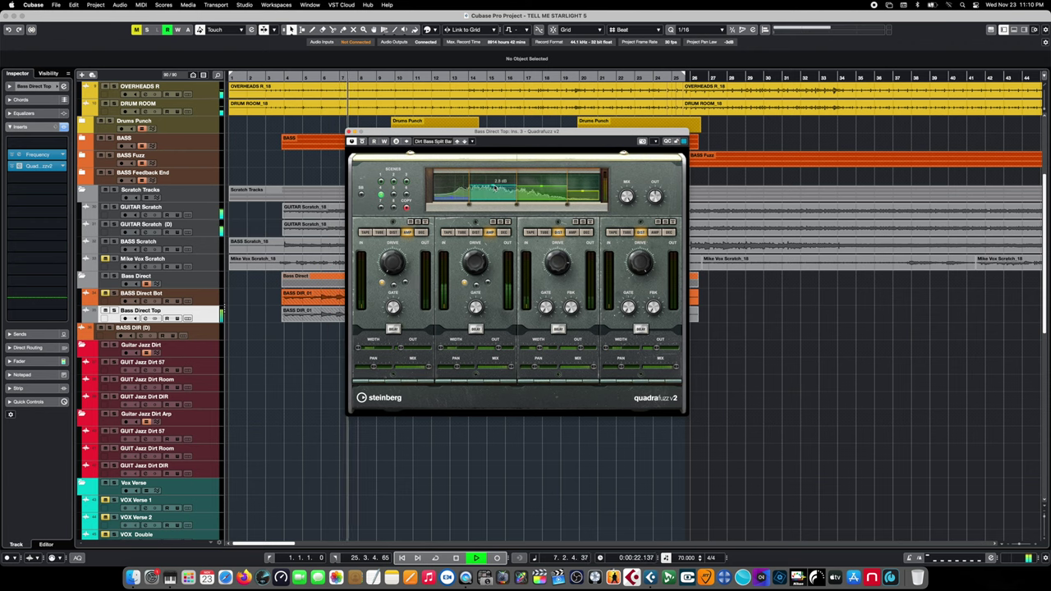
{"action": "key", "text": "space"}
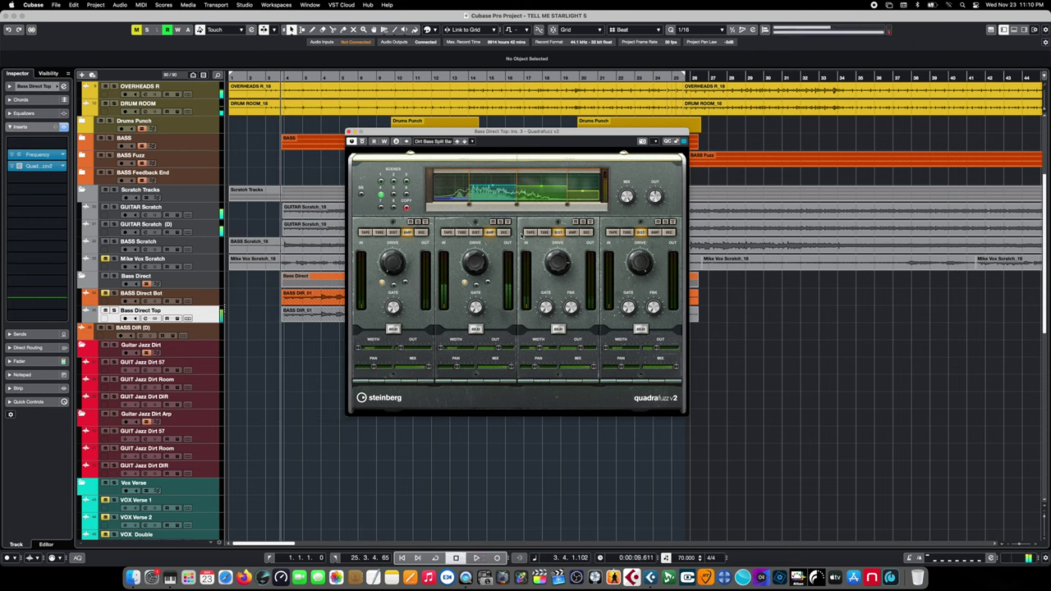
{"action": "left_click", "coordinate": [348, 132]}
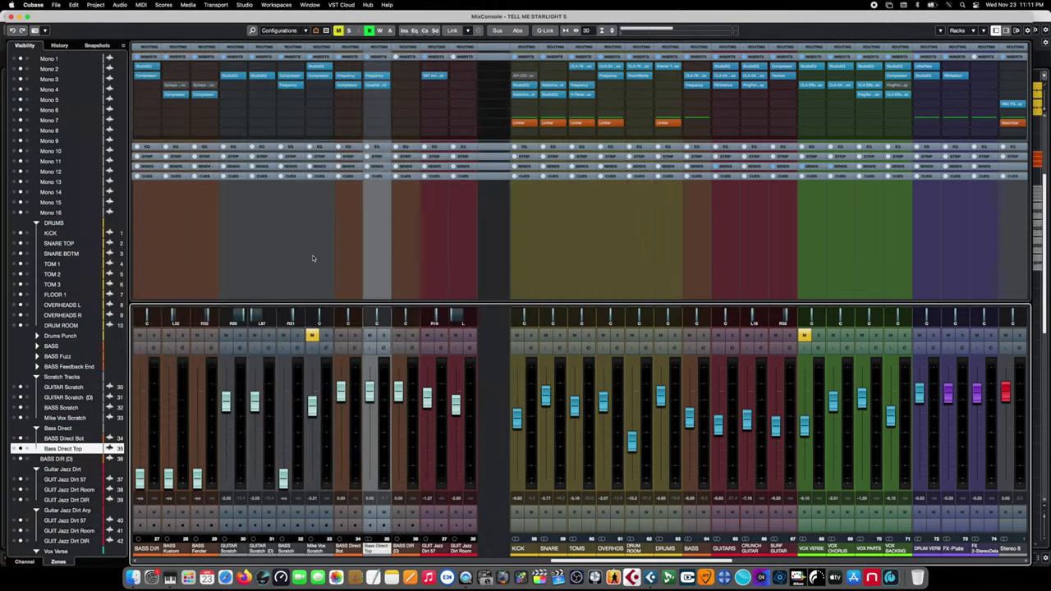
Step: Dip and restore the BASS fader, then lower Bass Direct Bot and adjust Bass Direct Top
{"action": "left_click_drag", "start_coordinate": [686, 420], "coordinate": [698, 489]}
{"action": "key", "text": "space"}
{"action": "left_click_drag", "start_coordinate": [697, 534], "coordinate": [704, 433]}
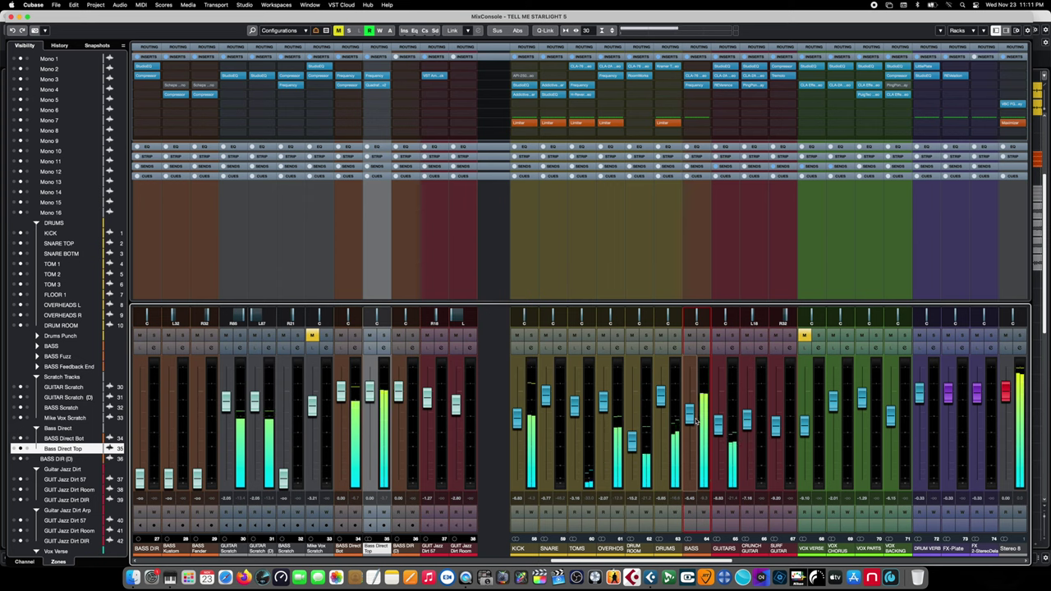
{"action": "left_click_drag", "start_coordinate": [339, 404], "coordinate": [315, 423]}
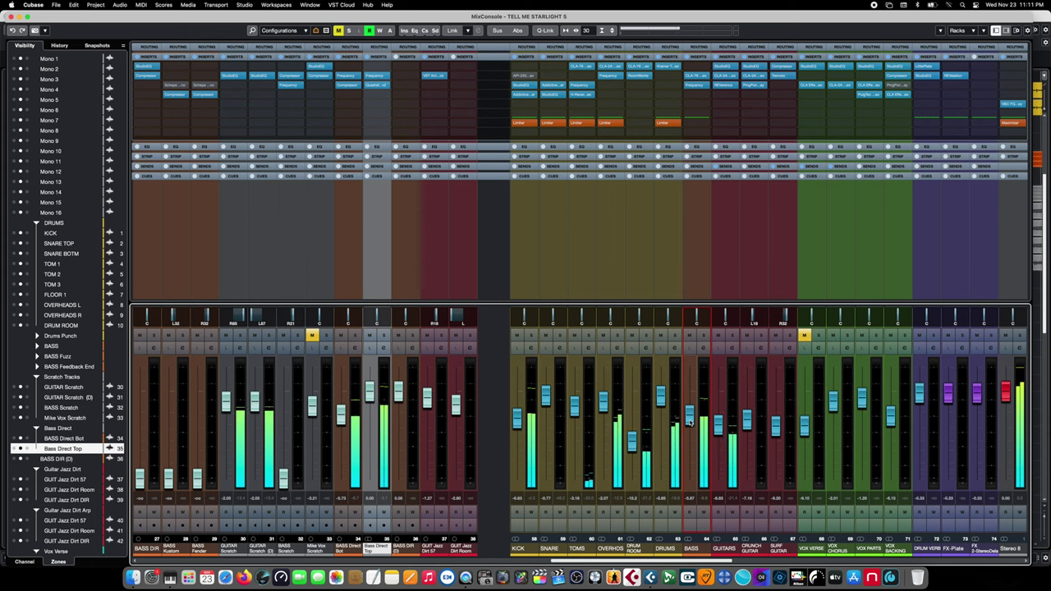
{"action": "left_click", "coordinate": [376, 390]}
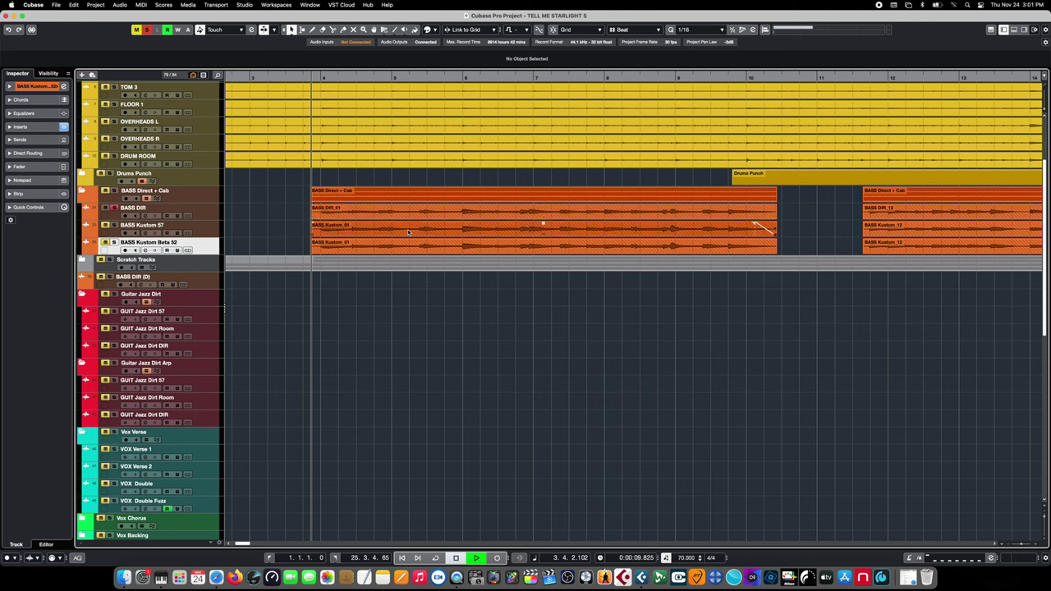
Step: Start playback of the miked-cabinet bass tracks
{"action": "key", "text": "space"}
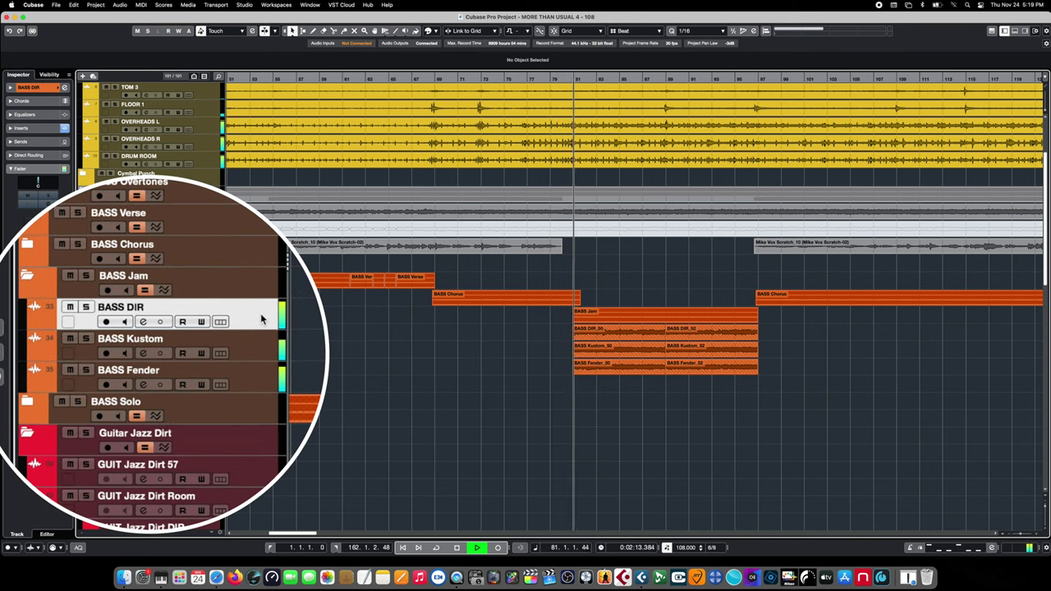
Step: Solo BASS DIR, then BASS Kustom, then BASS Fender, clearing each previous solo
{"action": "left_click", "coordinate": [86, 307]}
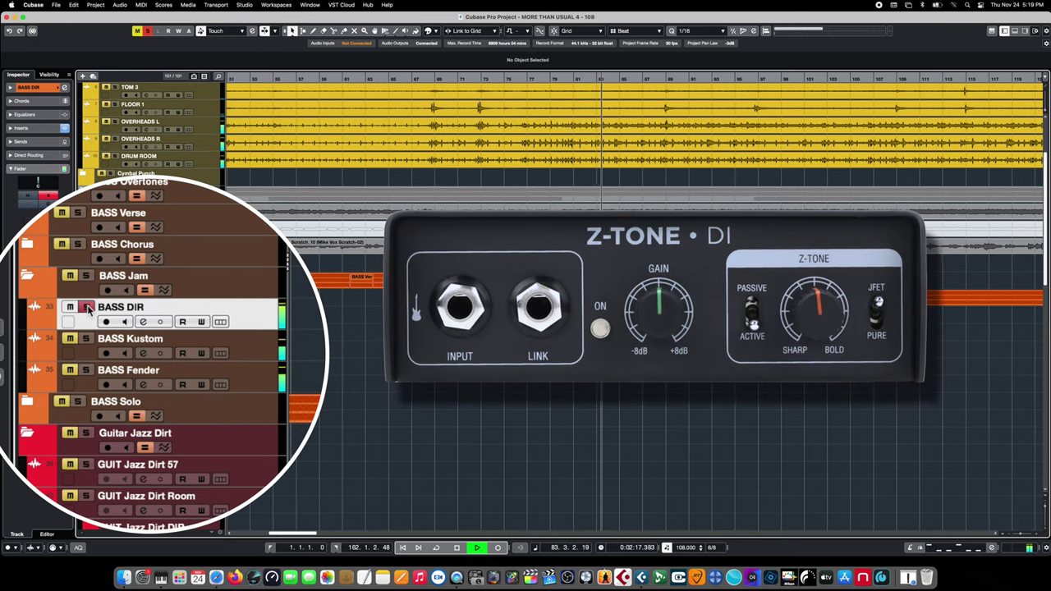
{"action": "left_click", "coordinate": [86, 307]}
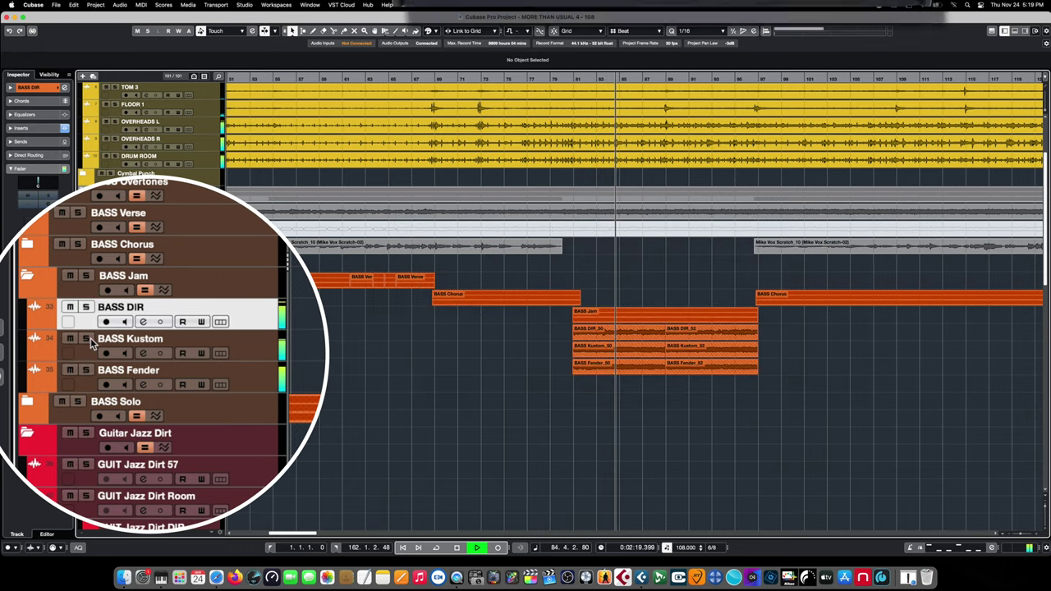
{"action": "left_click", "coordinate": [87, 339]}
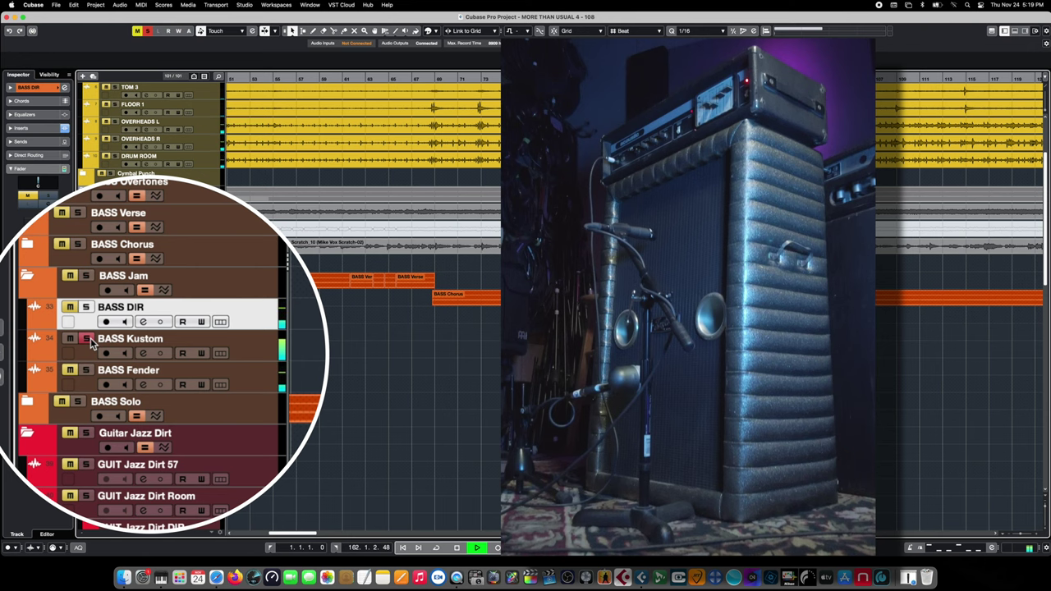
{"action": "left_click", "coordinate": [87, 339]}
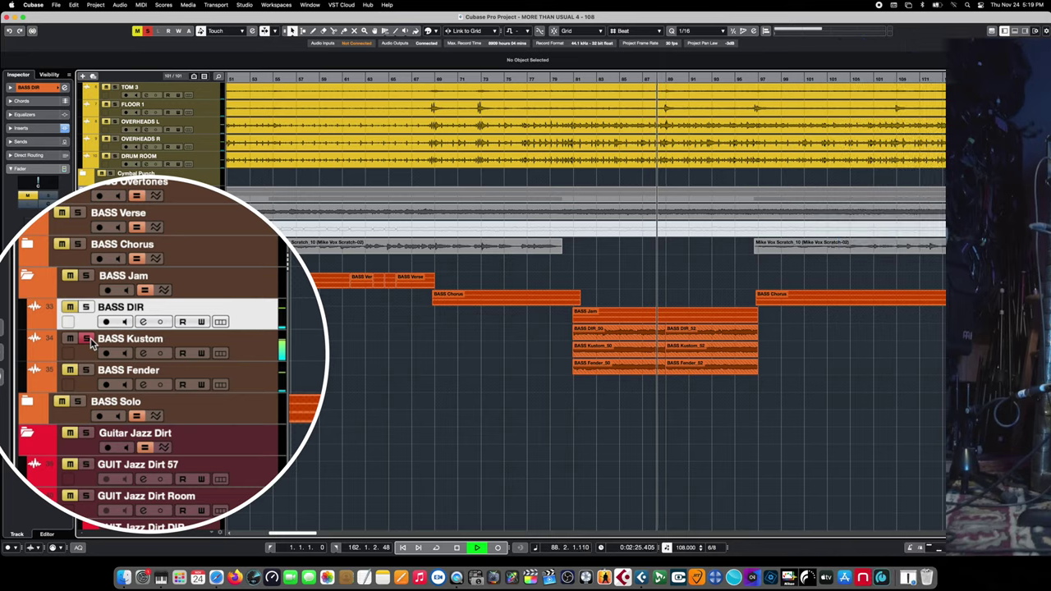
{"action": "left_click", "coordinate": [87, 370]}
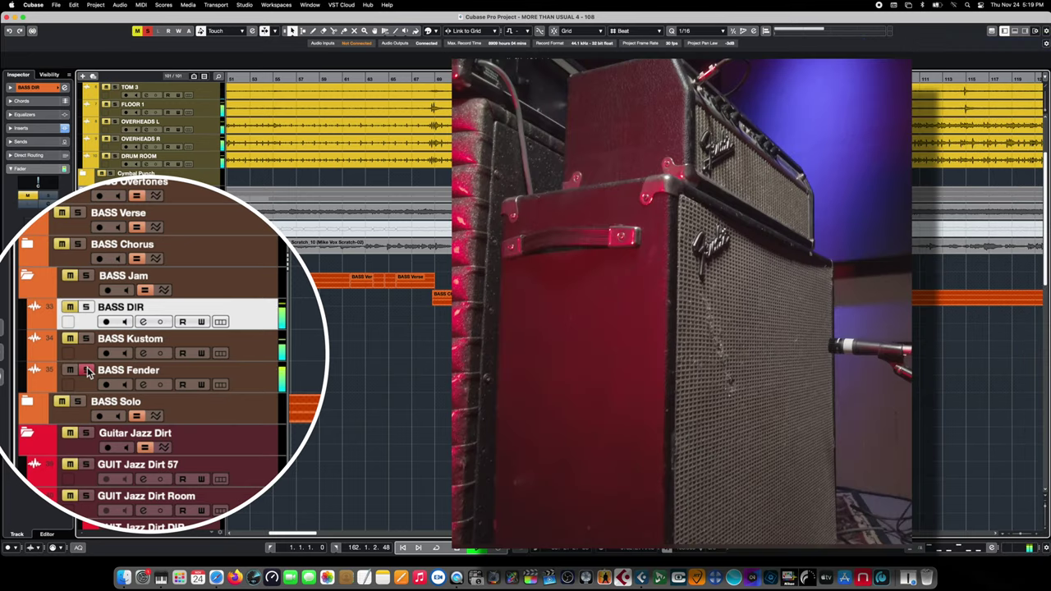